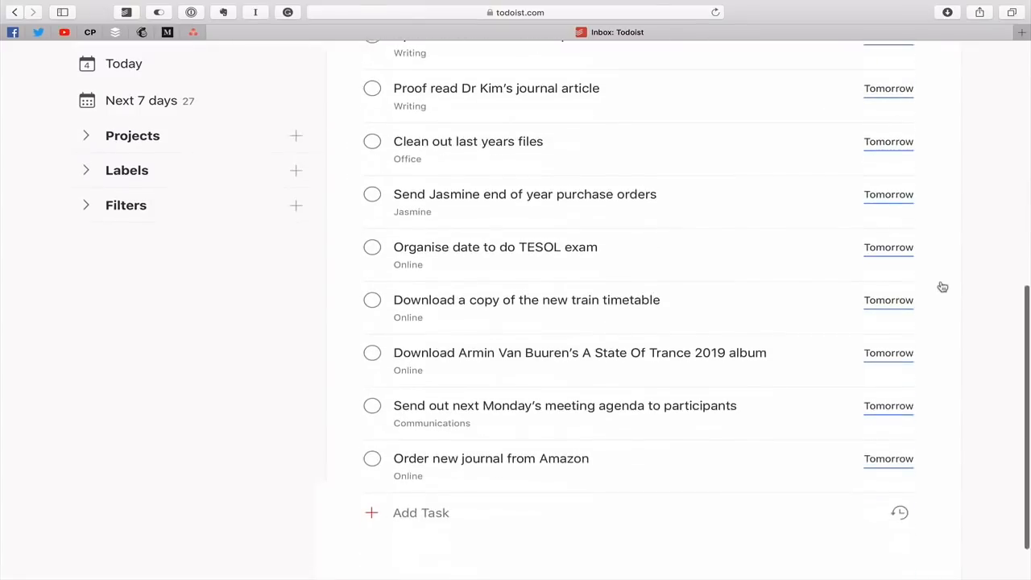
Set the Inbox task about next week's client meeting with Abacus to Priority 1
scroll(941, 285, "up", 10)
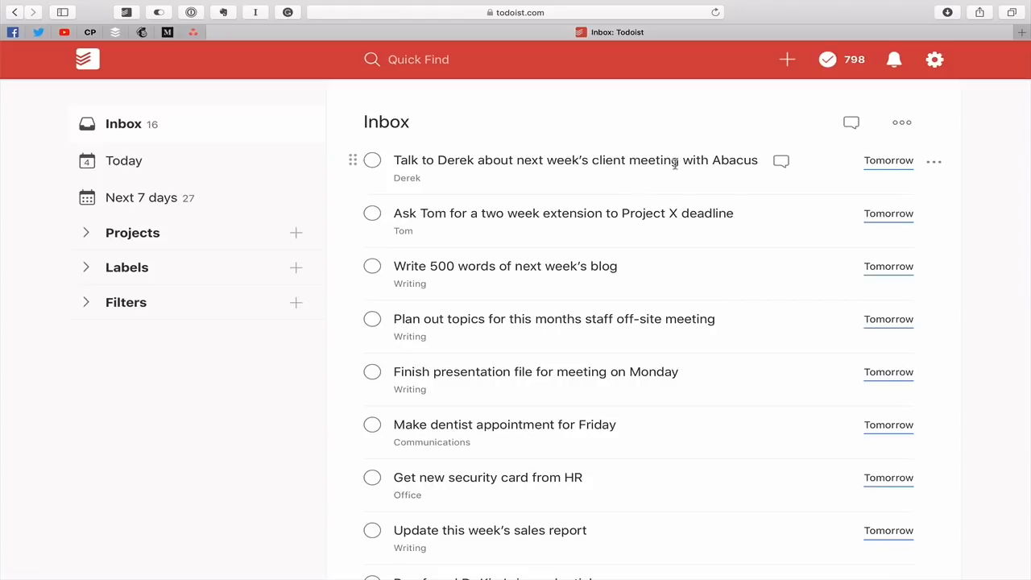
left_click(738, 170)
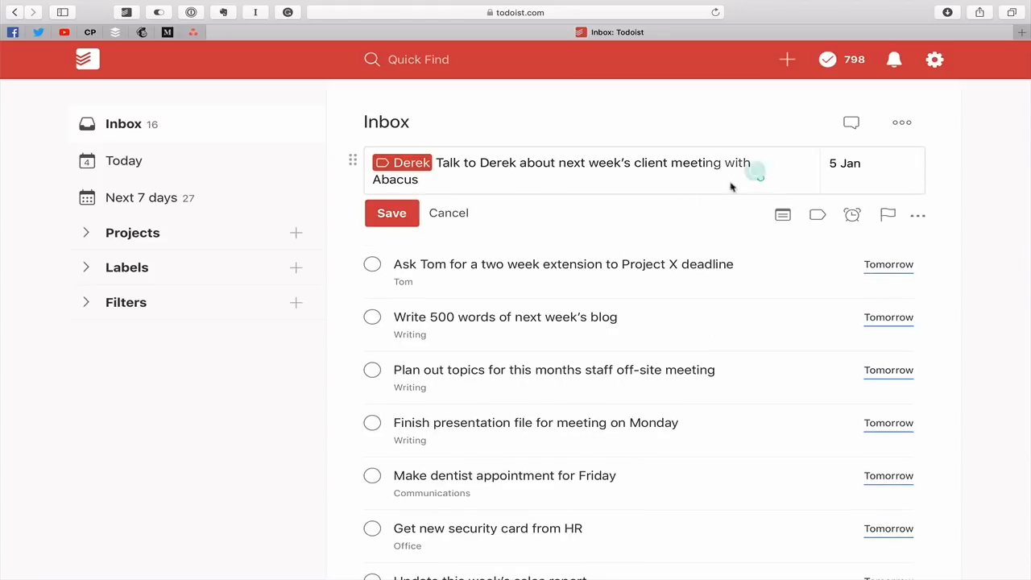
left_click(406, 215)
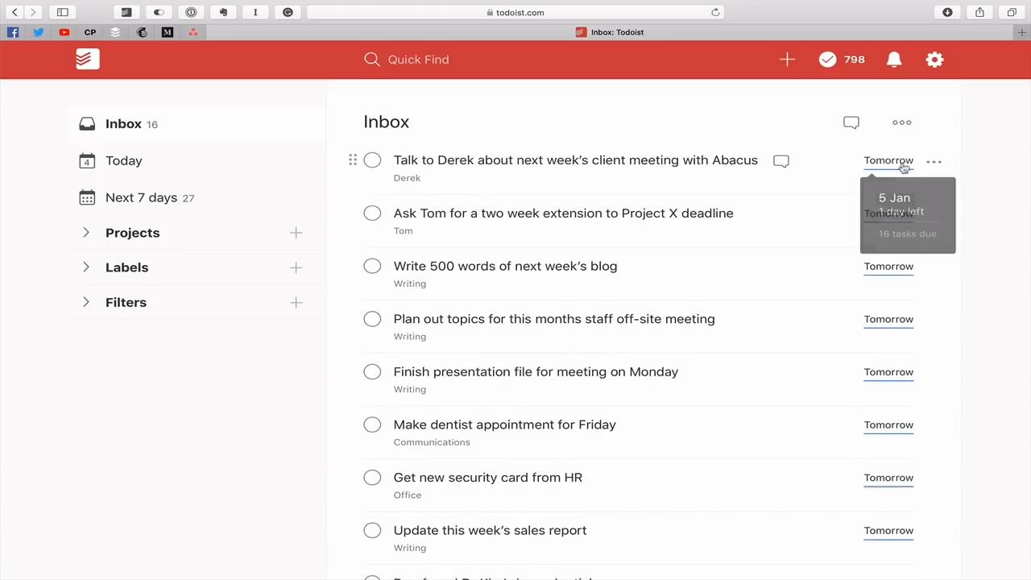
left_click(937, 163)
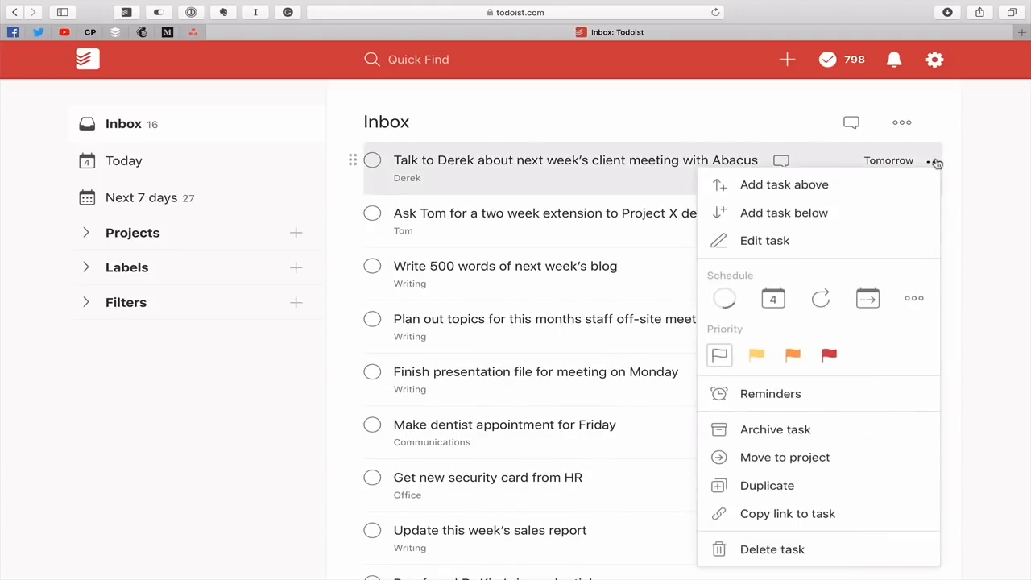
left_click(828, 353)
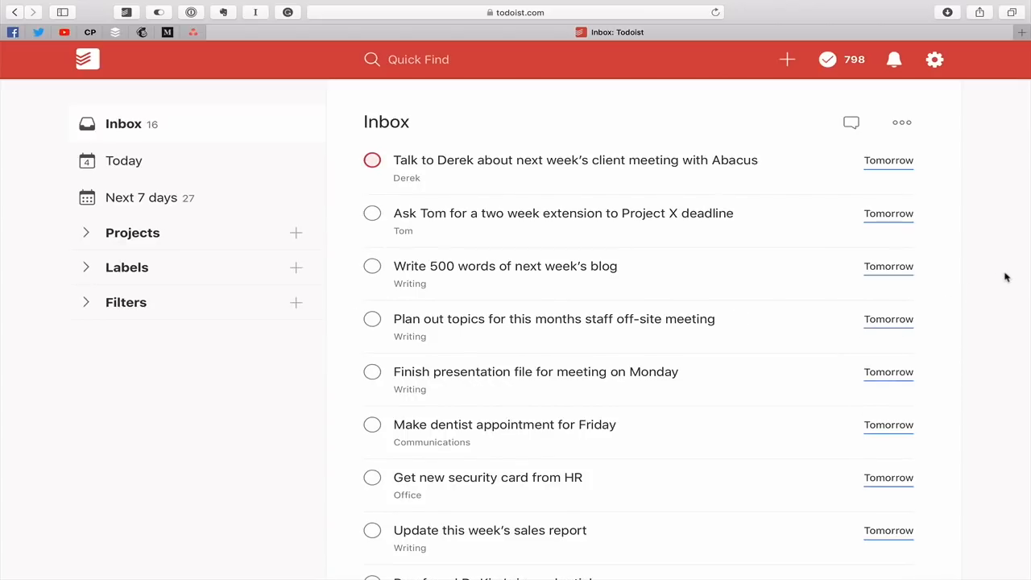
Set the Inbox task "Get new security card from HR" to Priority 1
scroll(986, 402, "down", 2)
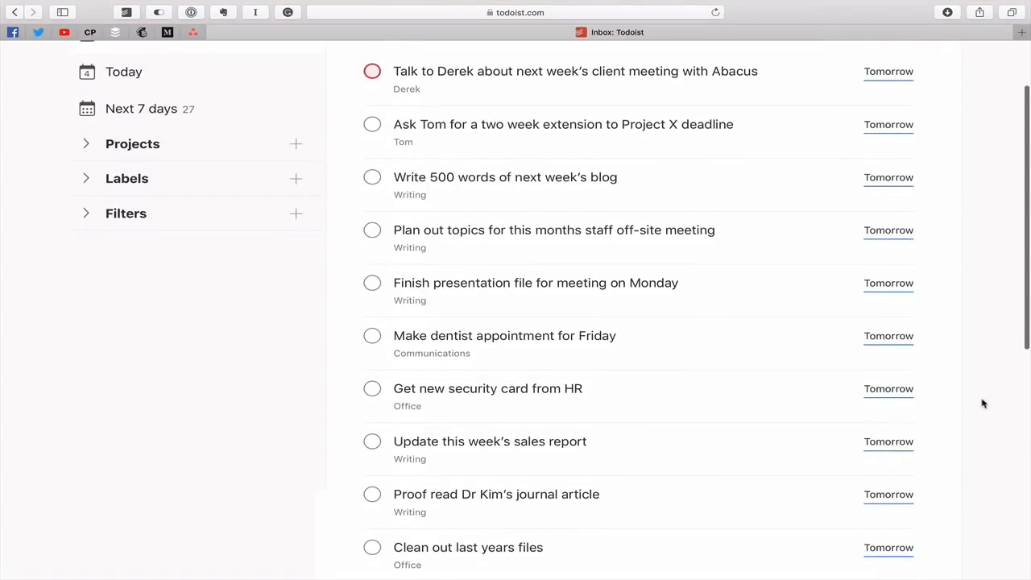
scroll(983, 403, "down", 2)
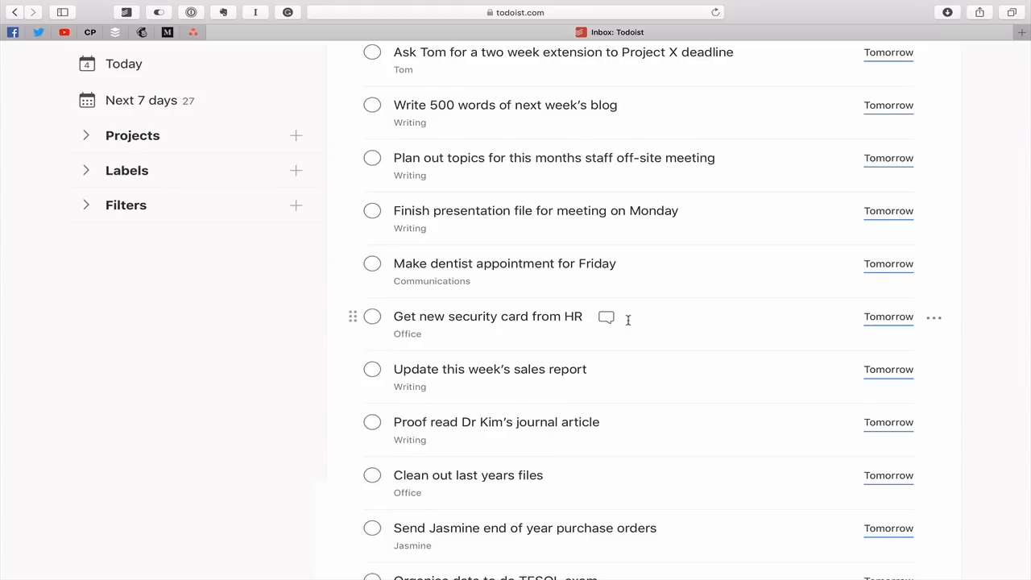
left_click(933, 319)
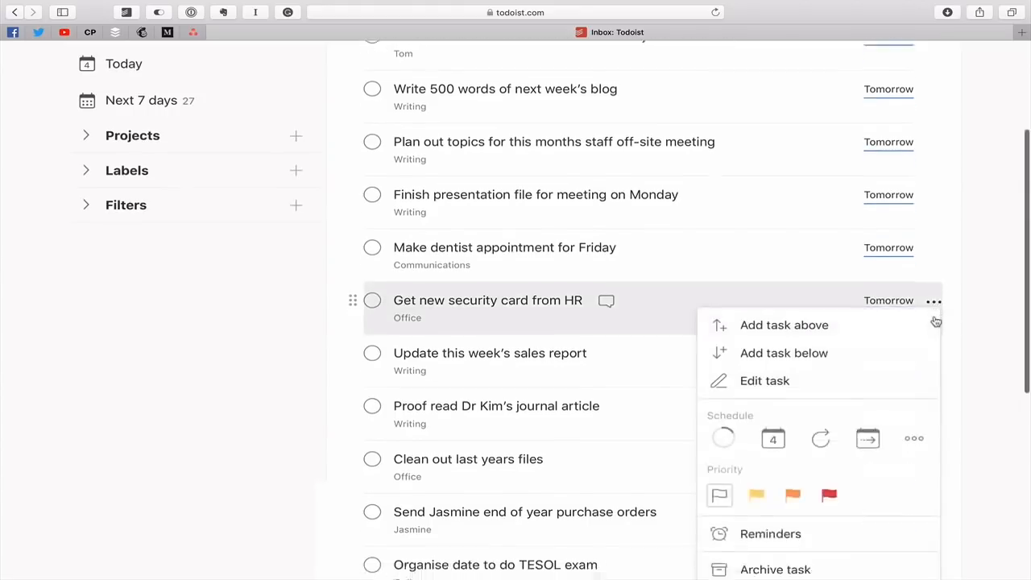
left_click(832, 339)
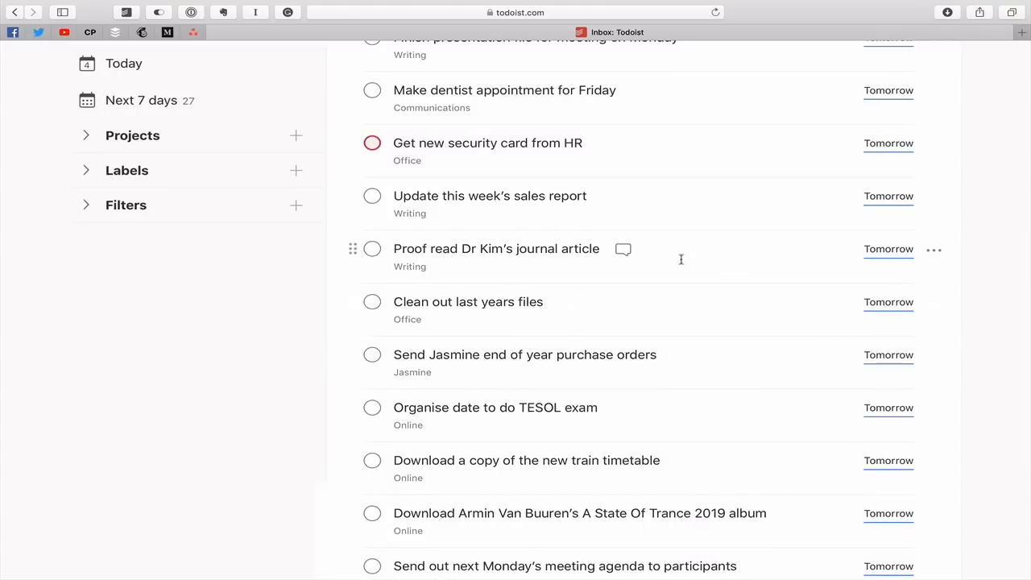
Open the Next 7 days view and review the order of tomorrow's tasks
scroll(691, 253, "up", 5)
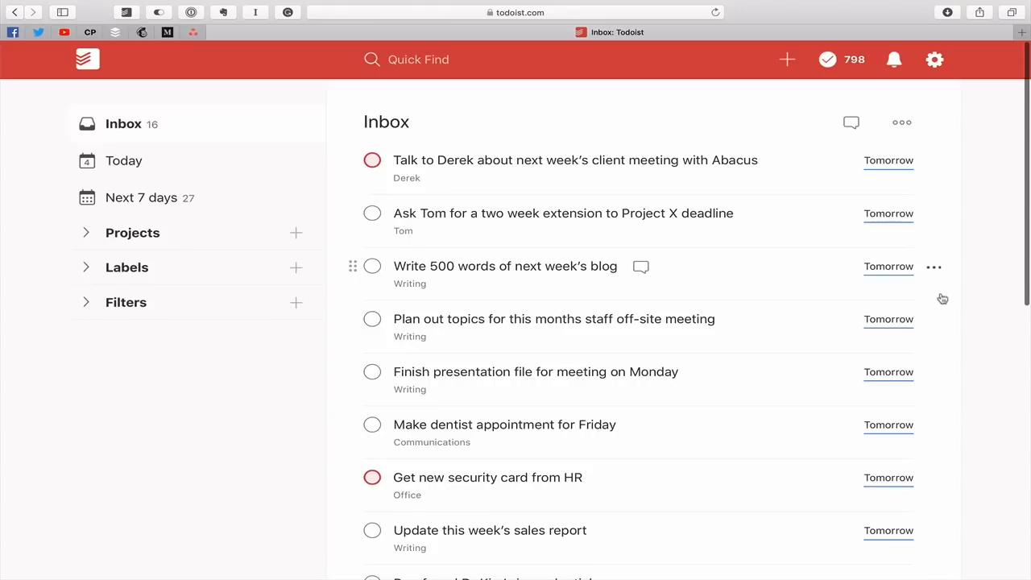
left_click(117, 201)
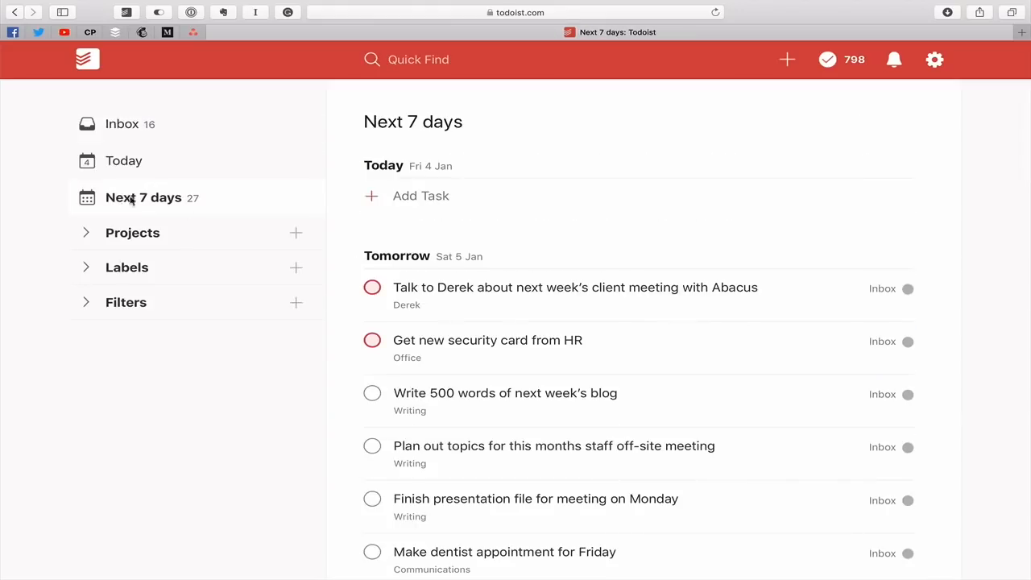
scroll(516, 308, "down", 2)
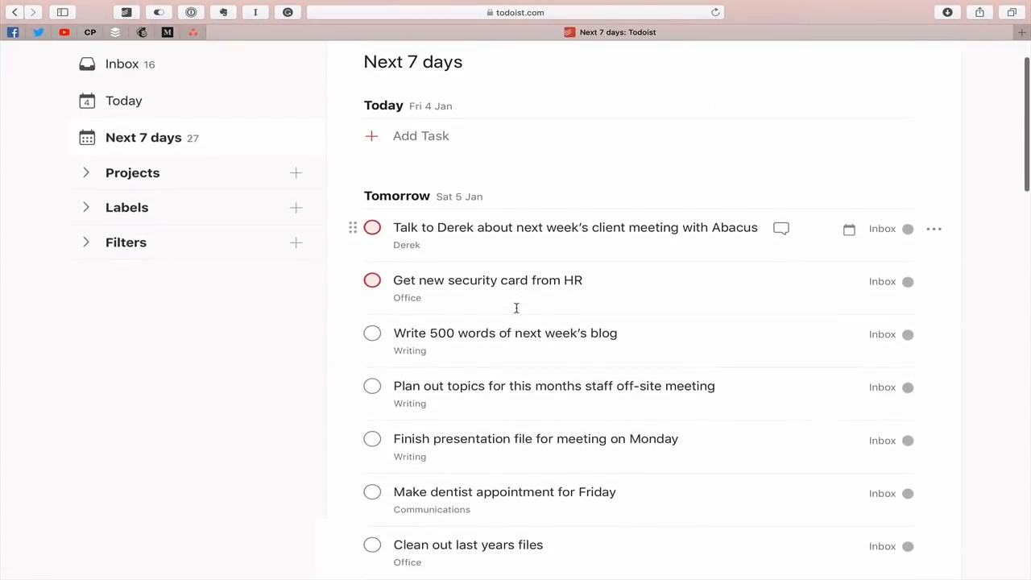
scroll(517, 308, "up", 1)
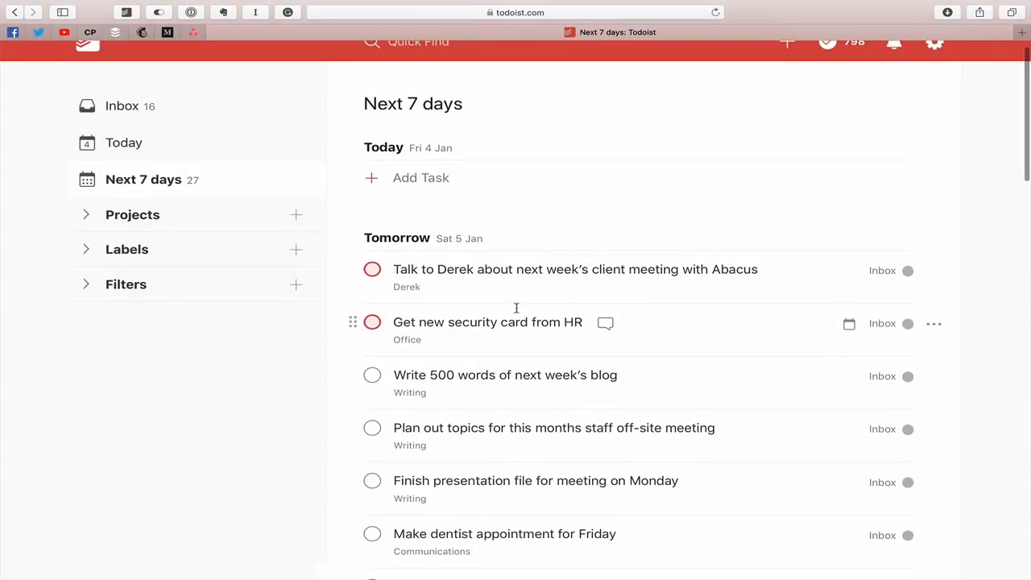
scroll(517, 307, "down", 3)
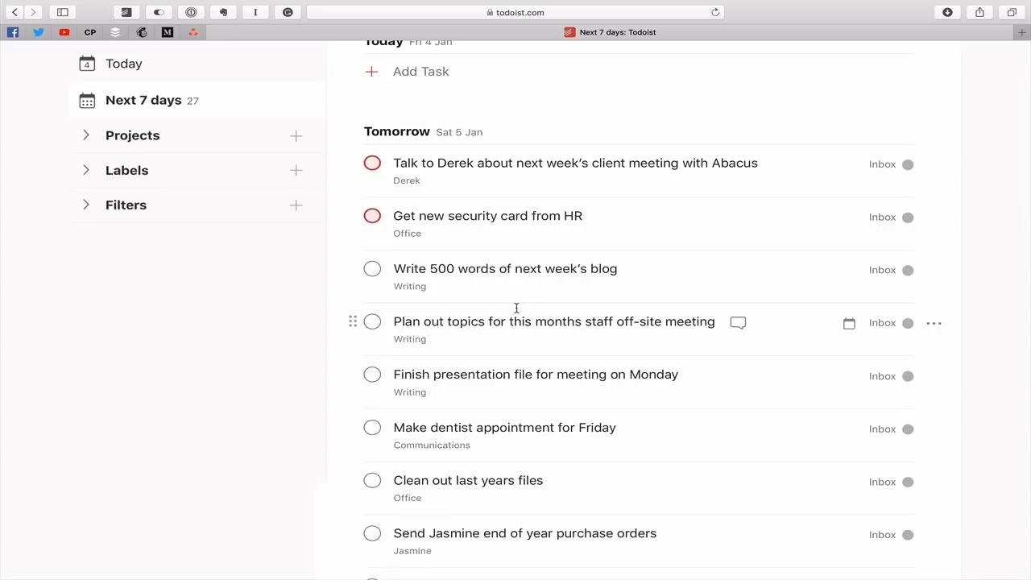
scroll(516, 307, "down", 12)
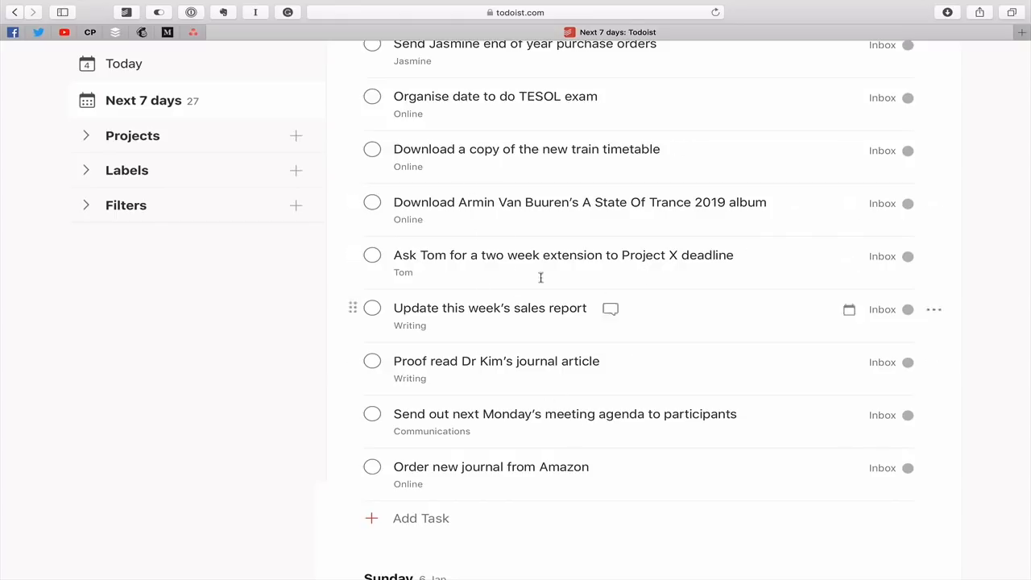
scroll(501, 167, "up", 5)
scroll(501, 167, "up", 3)
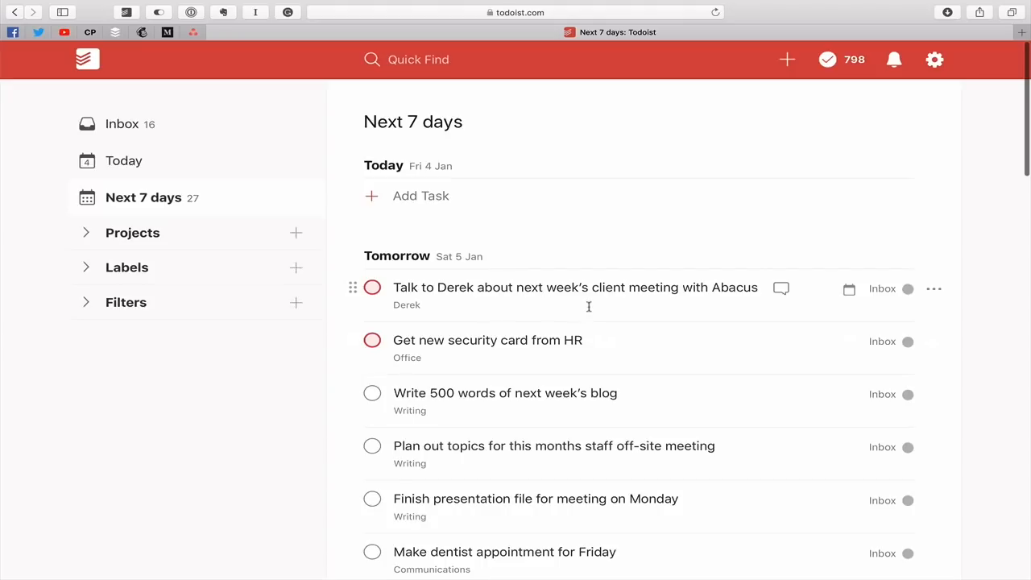
scroll(601, 312, "down", 4)
scroll(602, 312, "down", 4)
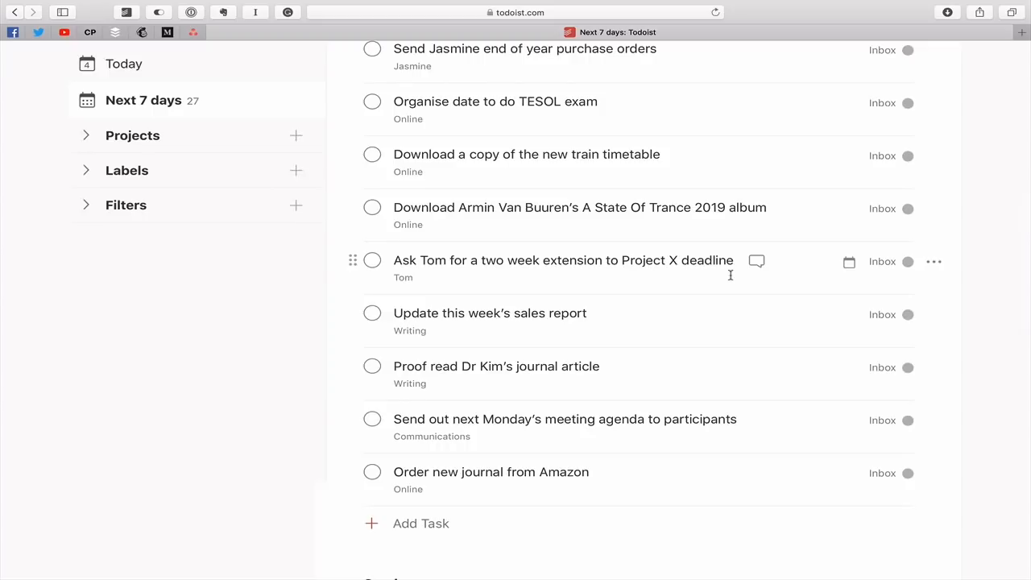
Set tomorrow's task about a two week extension to the Project X deadline to Priority 2
left_click(934, 261)
scroll(823, 342, "down", 2)
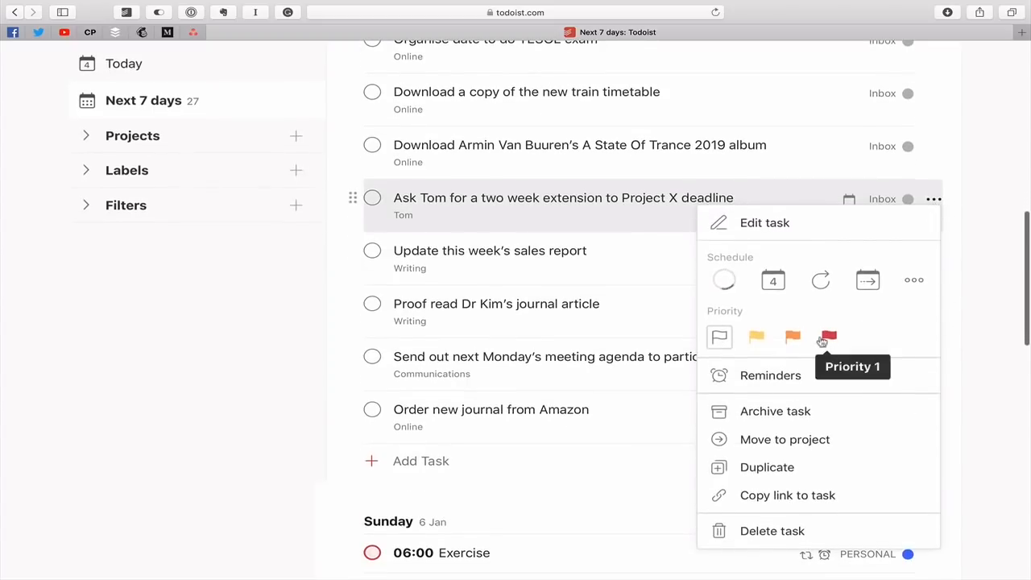
left_click(793, 337)
scroll(895, 305, "up", 6)
scroll(899, 303, "up", 3)
scroll(898, 299, "down", 2)
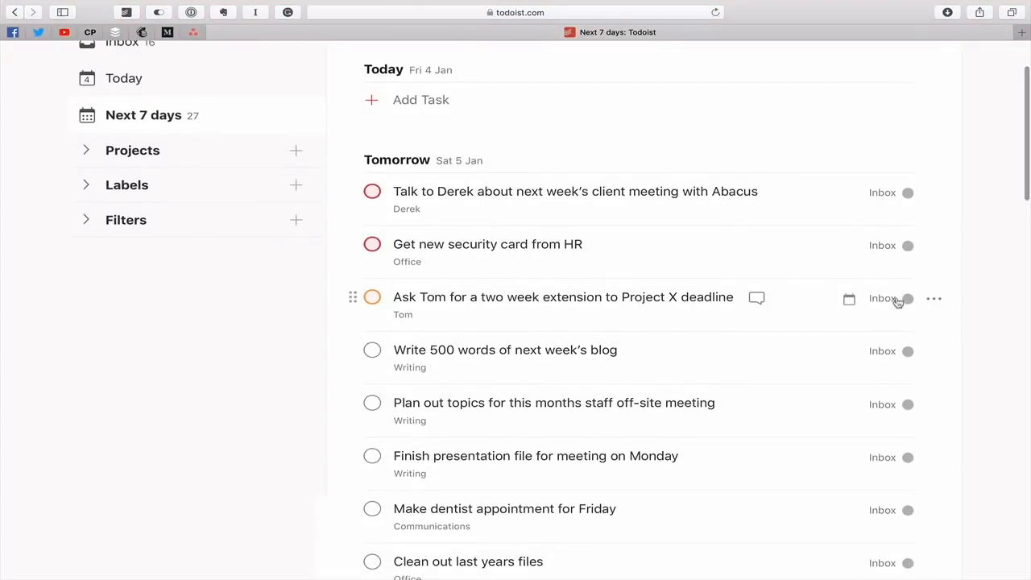
Set "Write 500 words of next week's blog" and "Plan out topics for this months staff off-site meeting" to Priority 2
scroll(898, 301, "down", 3)
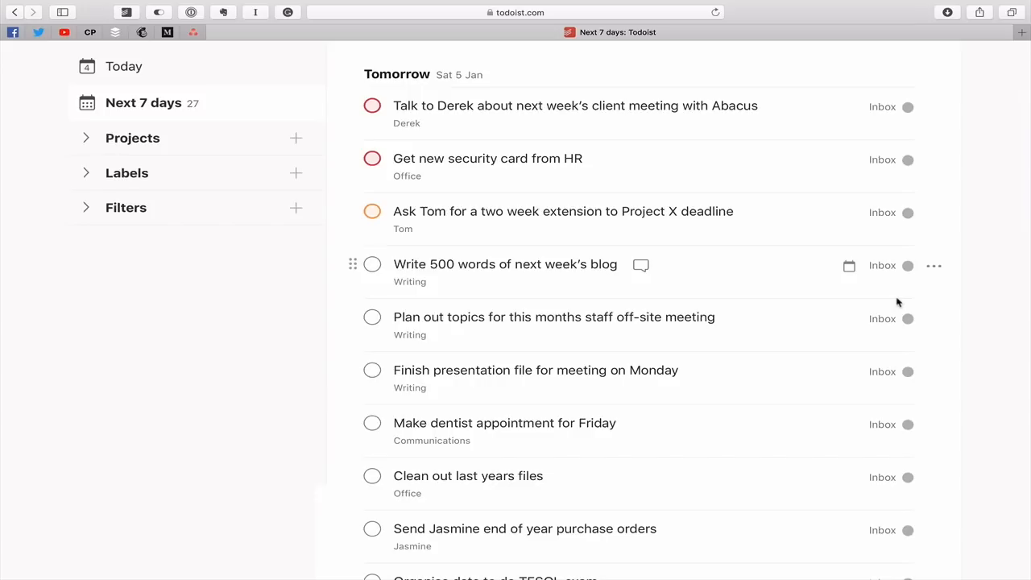
left_click(933, 266)
left_click(796, 341)
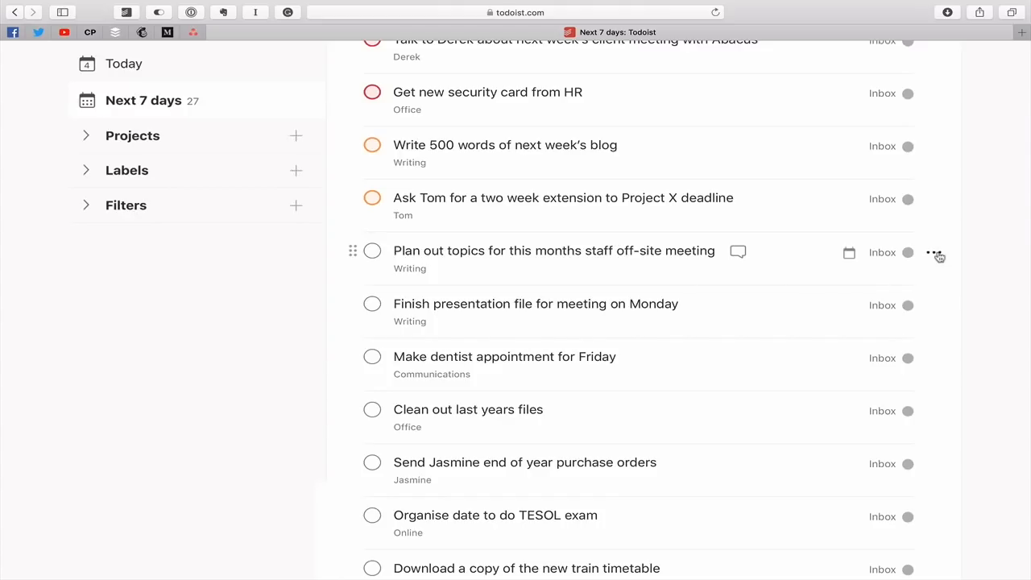
left_click(935, 253)
left_click(795, 337)
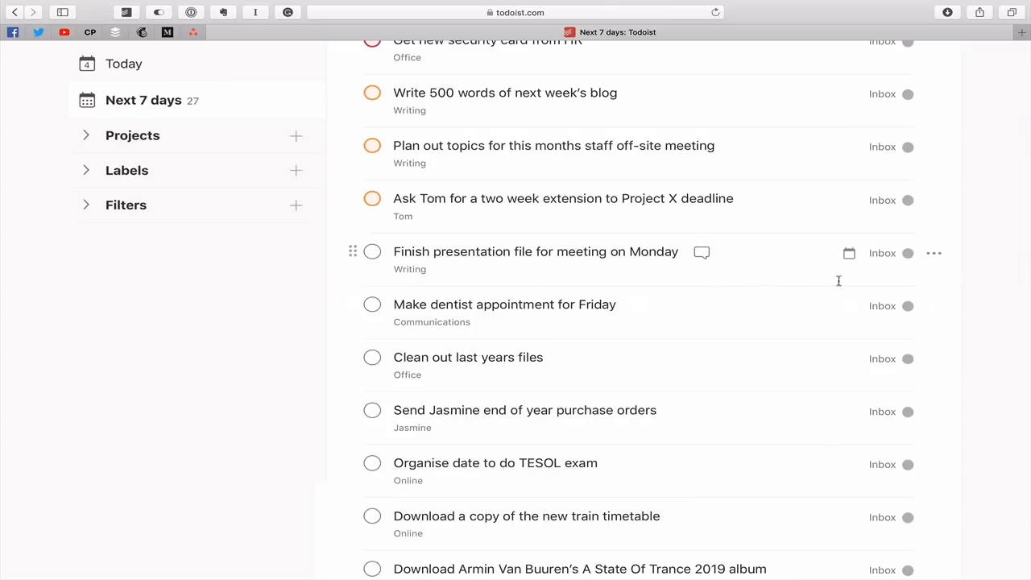
Set tomorrow's task "Finish presentation file for meeting on Monday" to Priority 2
left_click(935, 253)
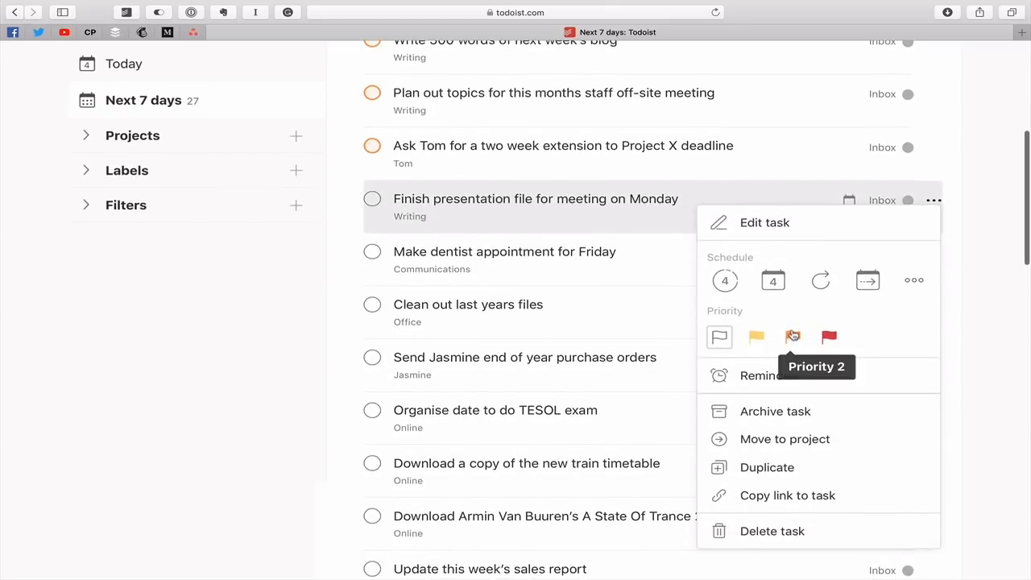
left_click(794, 335)
scroll(917, 320, "up", 3)
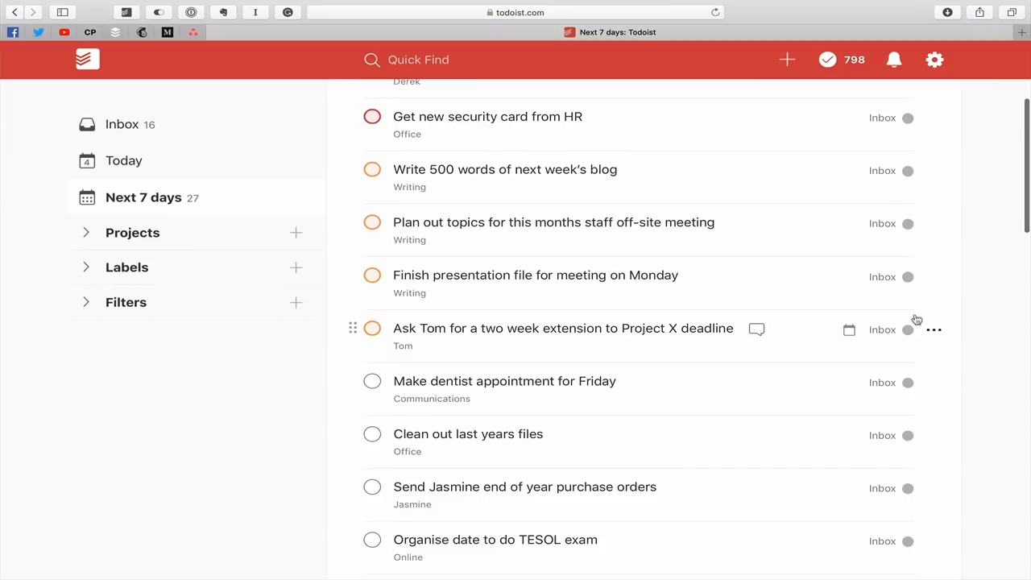
scroll(916, 320, "up", 1)
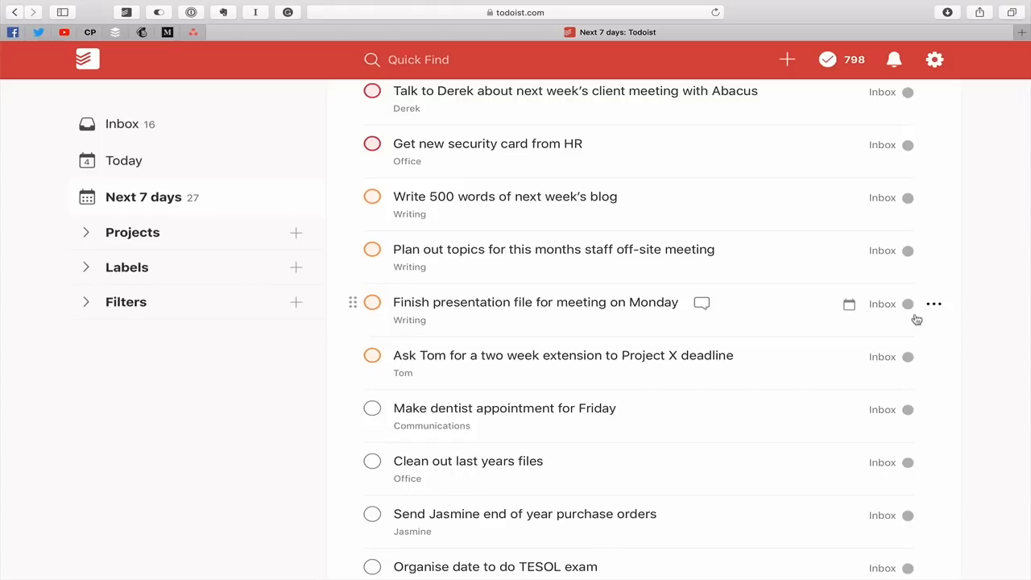
Set tomorrow's task about sending the end of year purchase orders to Priority 3
scroll(917, 320, "down", 5)
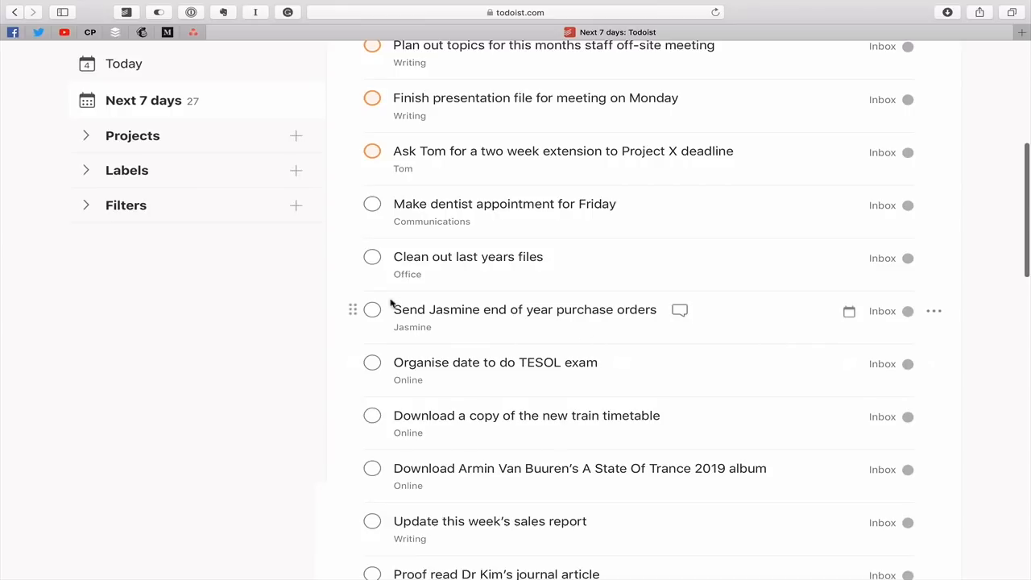
left_click(935, 312)
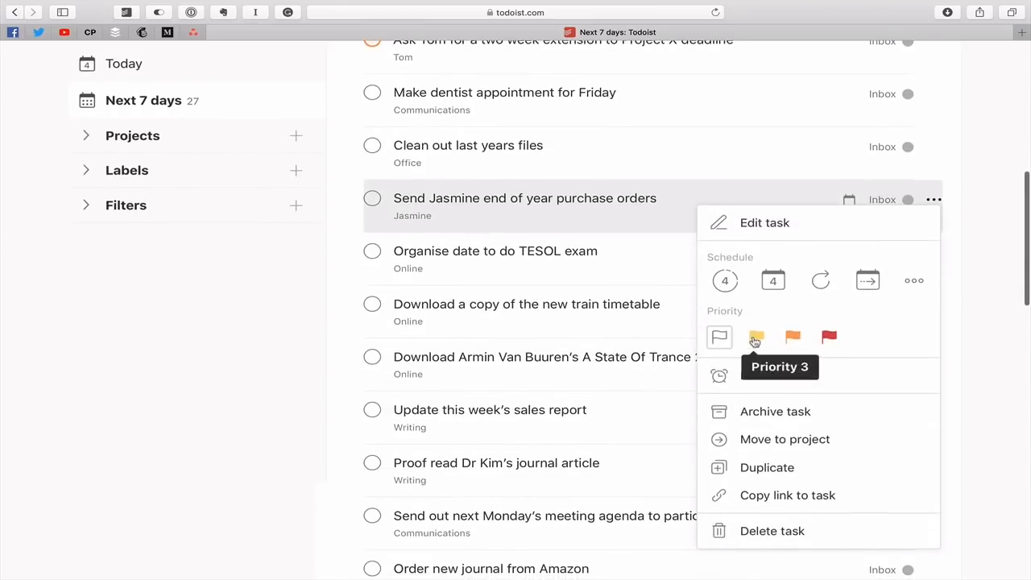
left_click(756, 337)
scroll(577, 337, "up", 1)
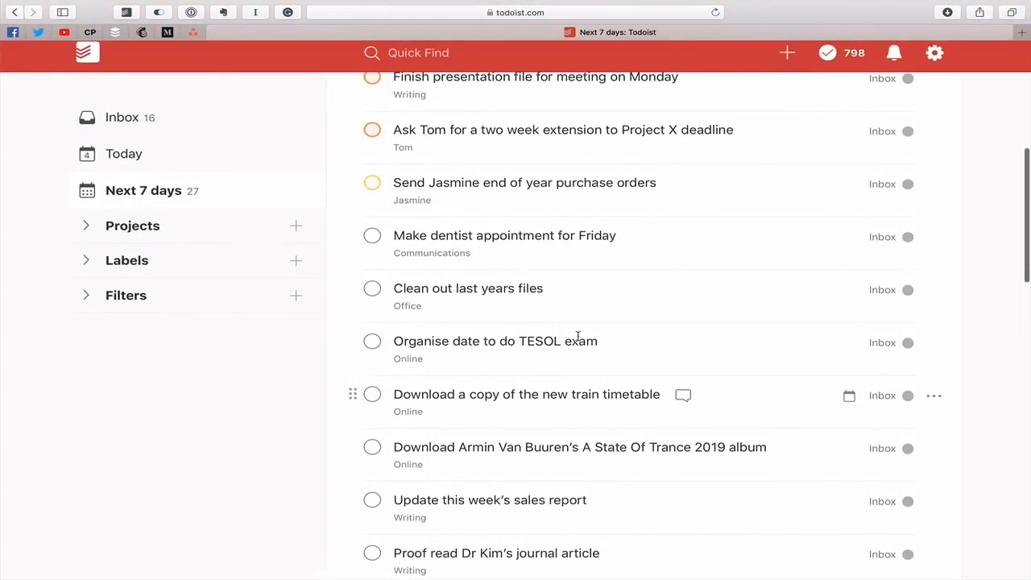
scroll(532, 323, "up", 1)
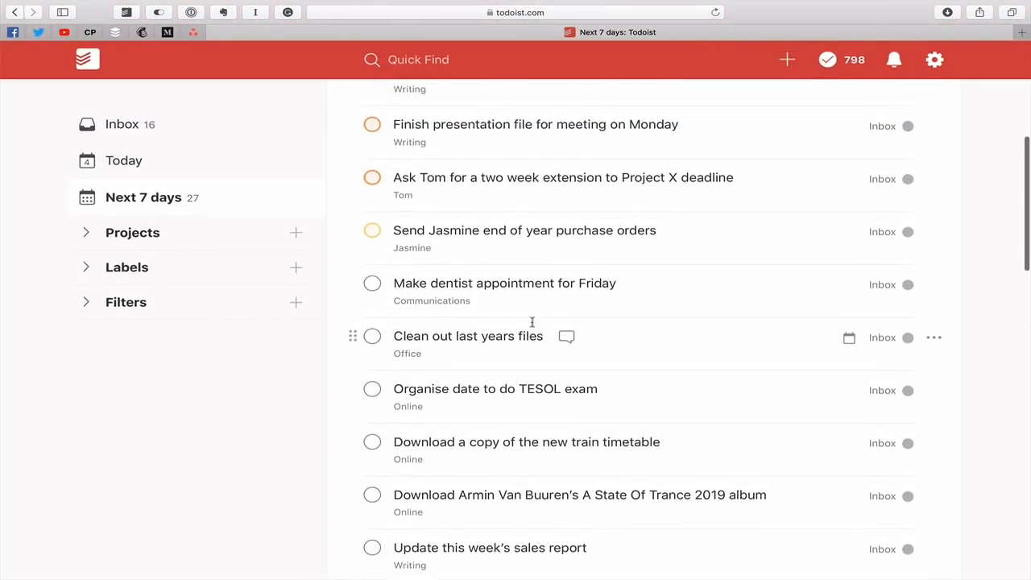
Set "Update this week's sales report" and the journal article proofreading task to Priority 3
scroll(532, 323, "down", 3)
scroll(532, 322, "down", 2)
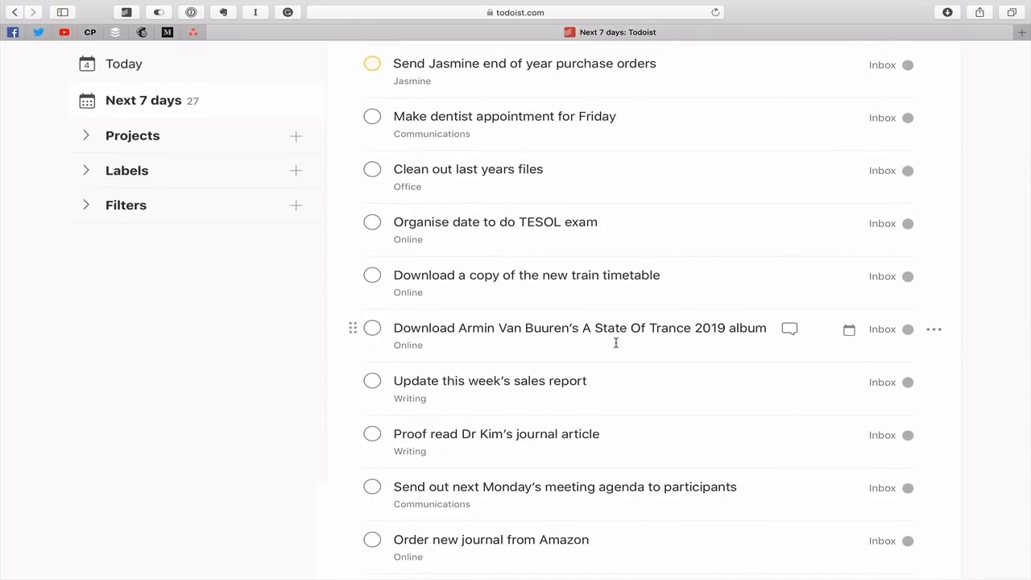
scroll(616, 343, "down", 2)
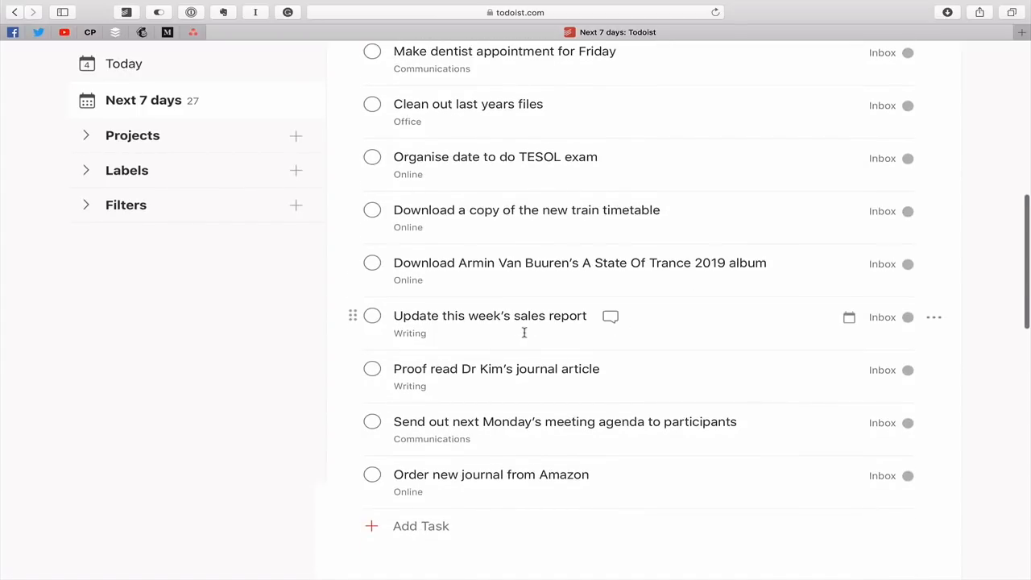
left_click(932, 317)
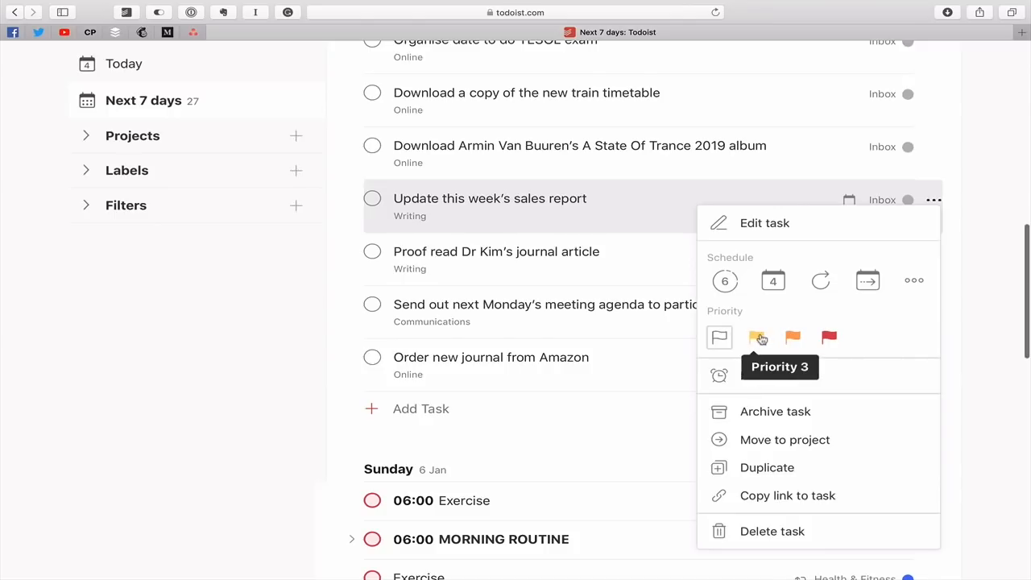
left_click(757, 338)
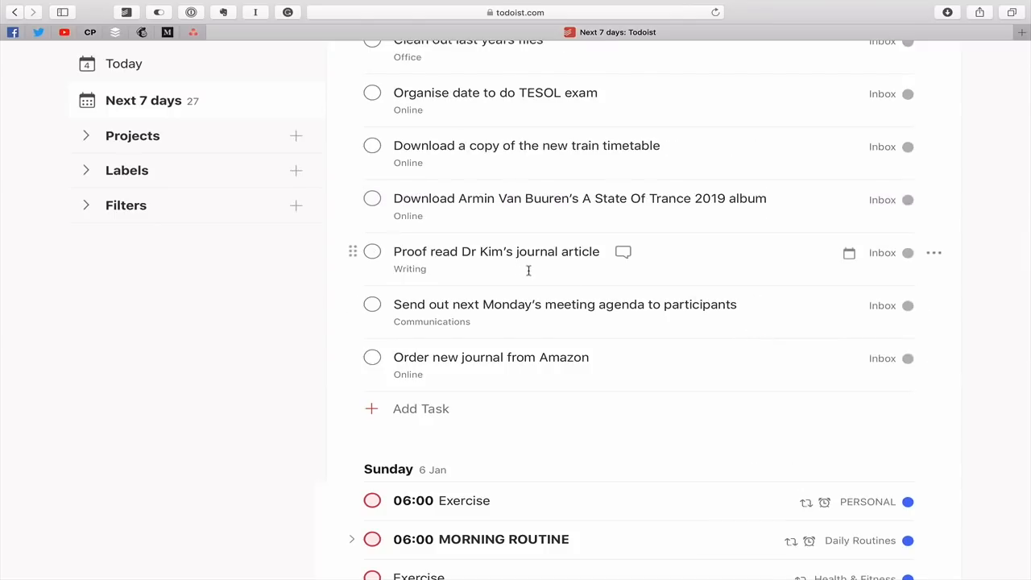
left_click(934, 255)
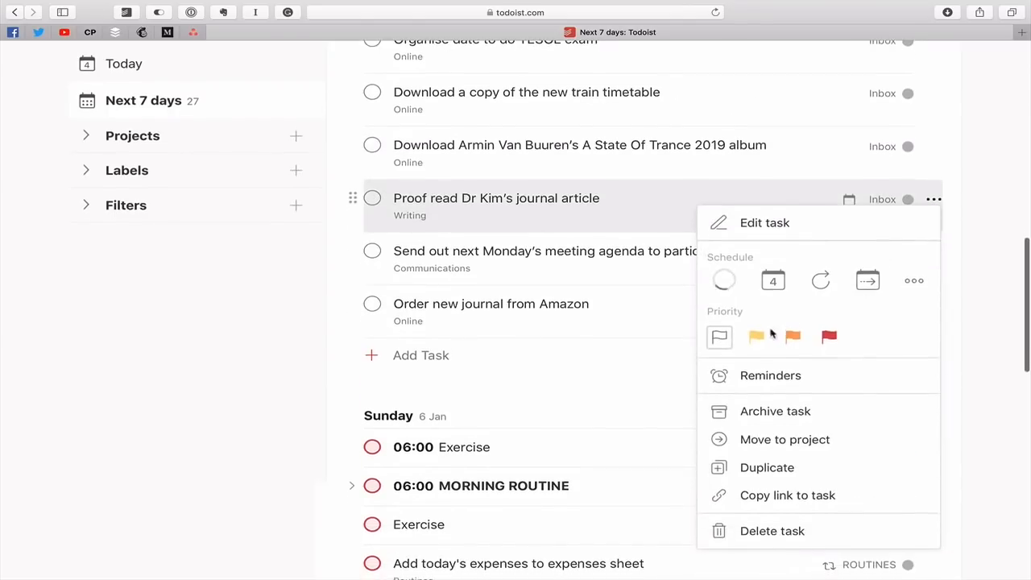
left_click(757, 336)
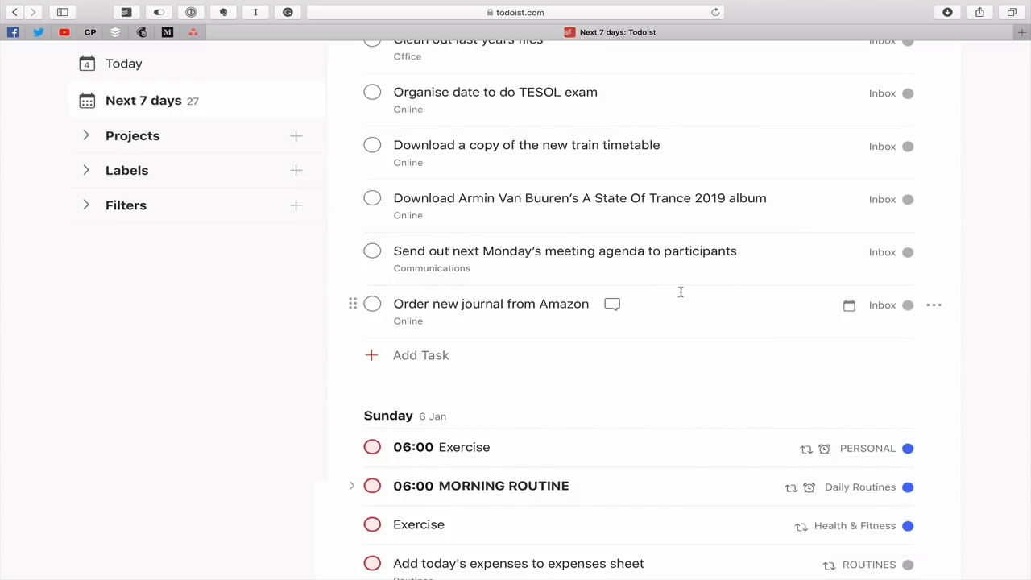
Set tomorrow's task "Send out next Monday's meeting agenda to participants" to Priority 3
left_click(935, 254)
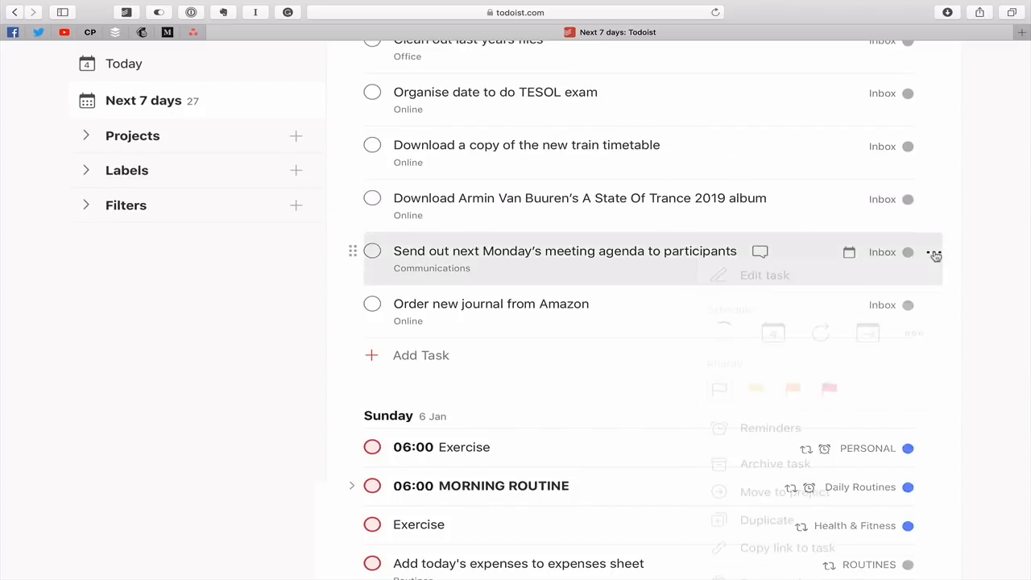
left_click(756, 338)
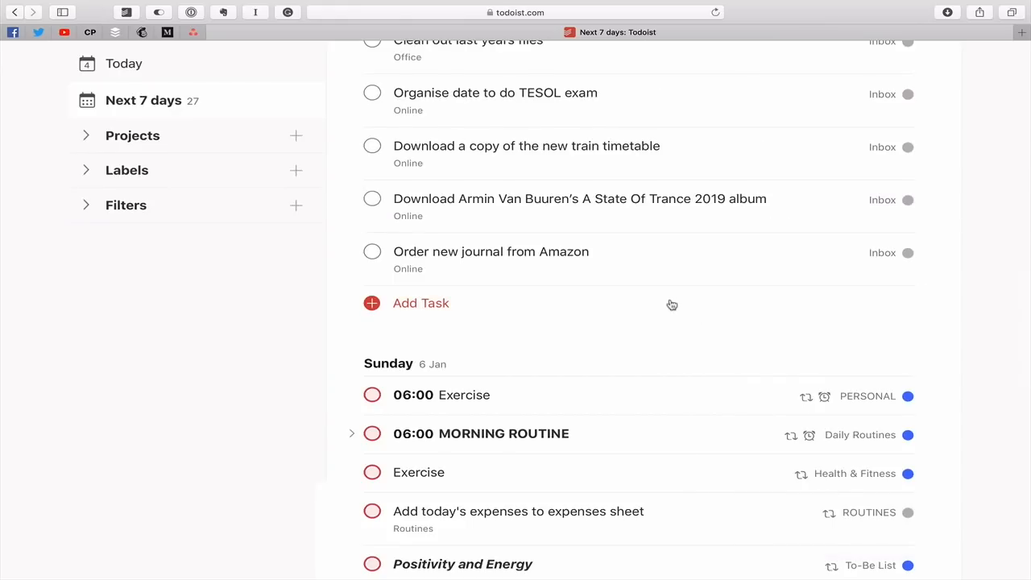
Review how tomorrow's tasks are ordered by priority in the Next 7 days view
scroll(670, 305, "up", 10)
scroll(670, 304, "down", 2)
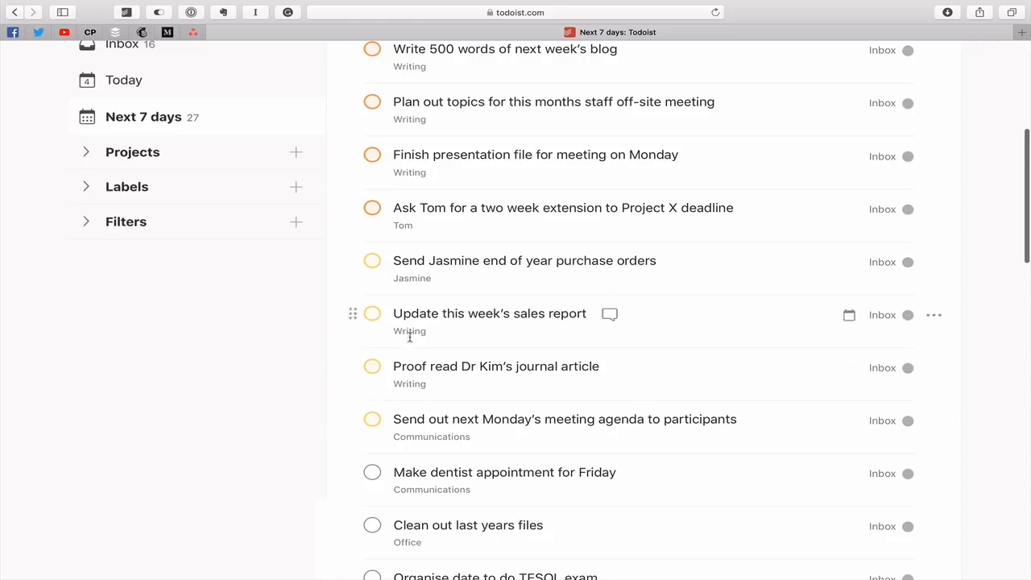
scroll(415, 415, "up", 5)
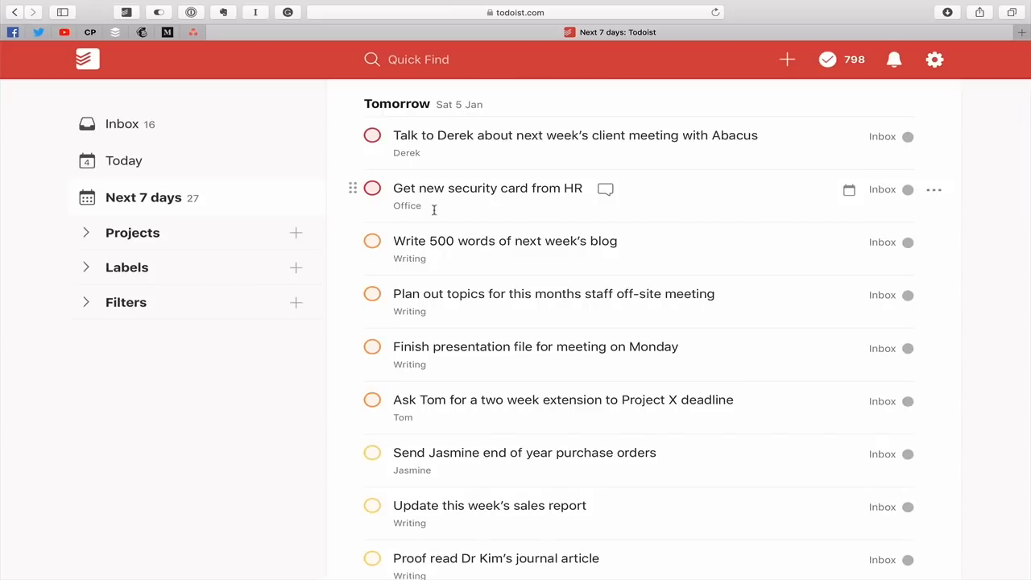
scroll(434, 210, "down", 10)
scroll(433, 210, "up", 2)
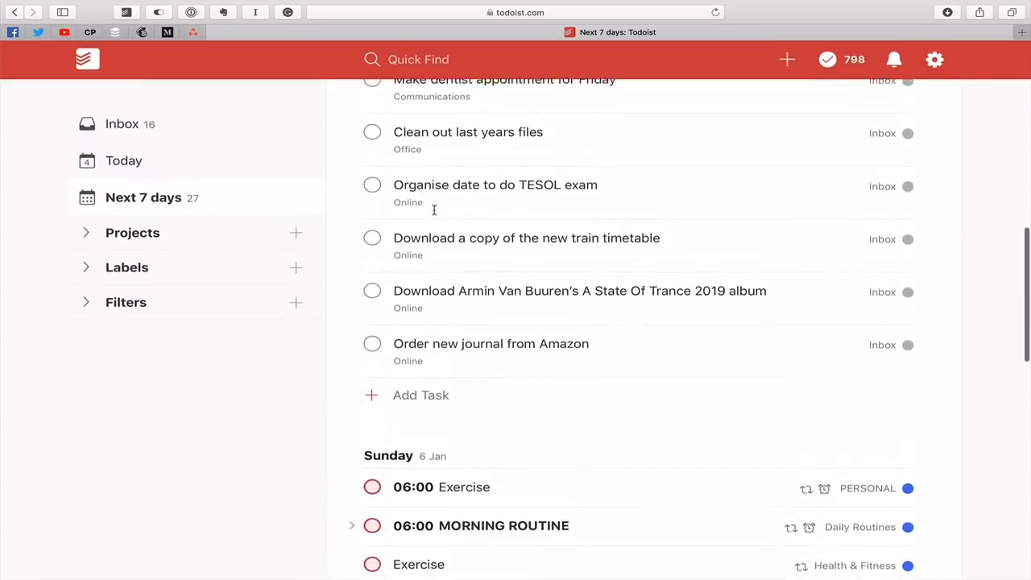
scroll(433, 212, "up", 2)
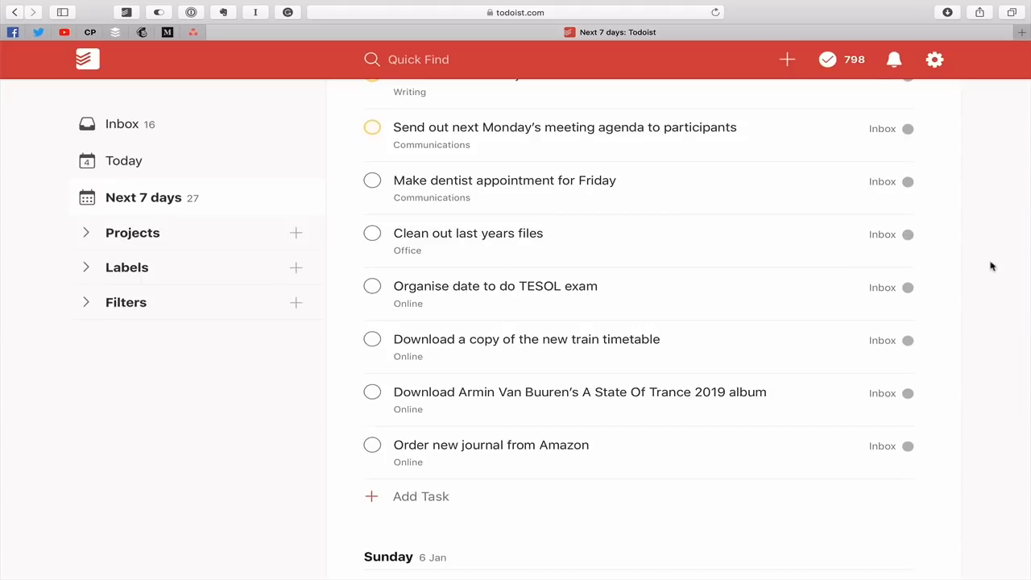
scroll(991, 266, "up", 10)
scroll(992, 272, "down", 2)
scroll(991, 273, "up", 2)
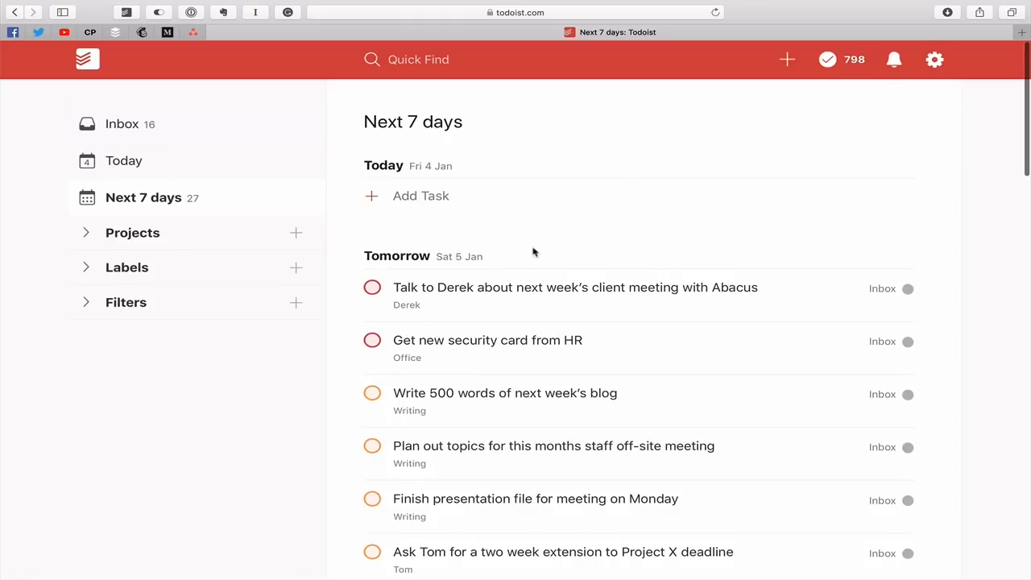
Select all of tomorrow's tasks, from the client meeting talk to "Order new journal from Amazon", and reschedule them to Today
scroll(532, 252, "down", 3)
left_click_drag(351, 209, 349, 213)
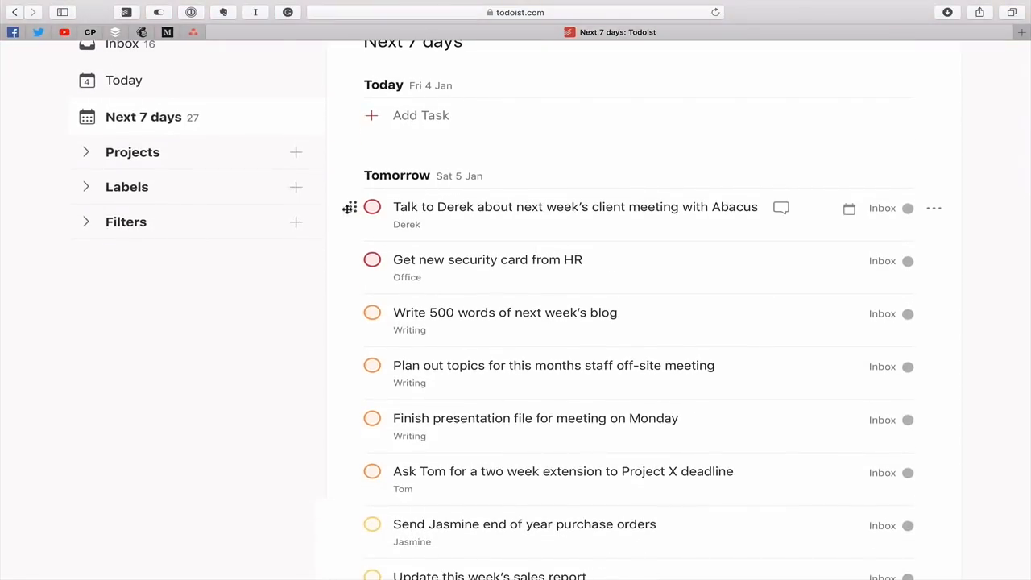
scroll(348, 208, "down", 10)
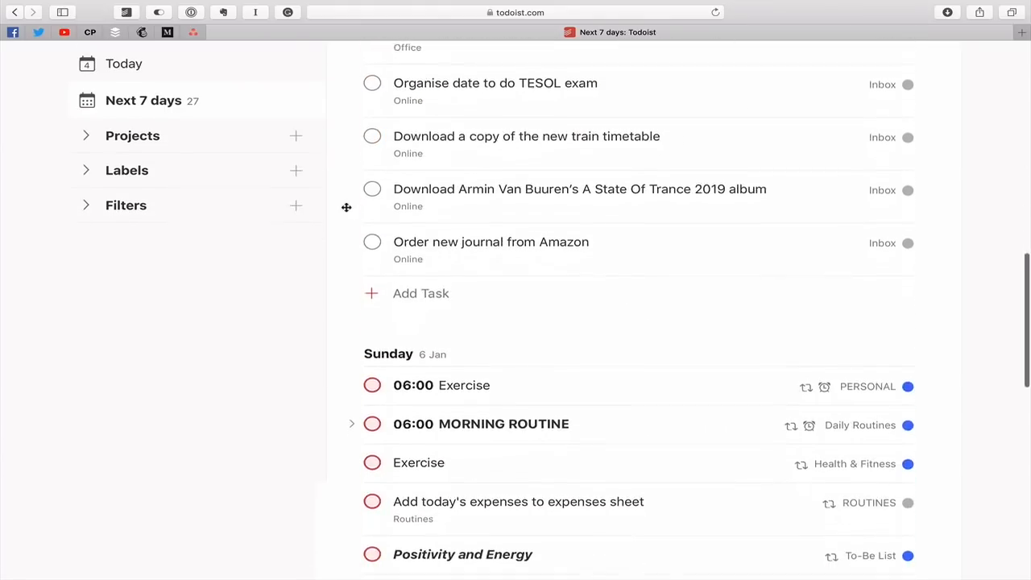
scroll(347, 208, "down", 1)
left_click(350, 222)
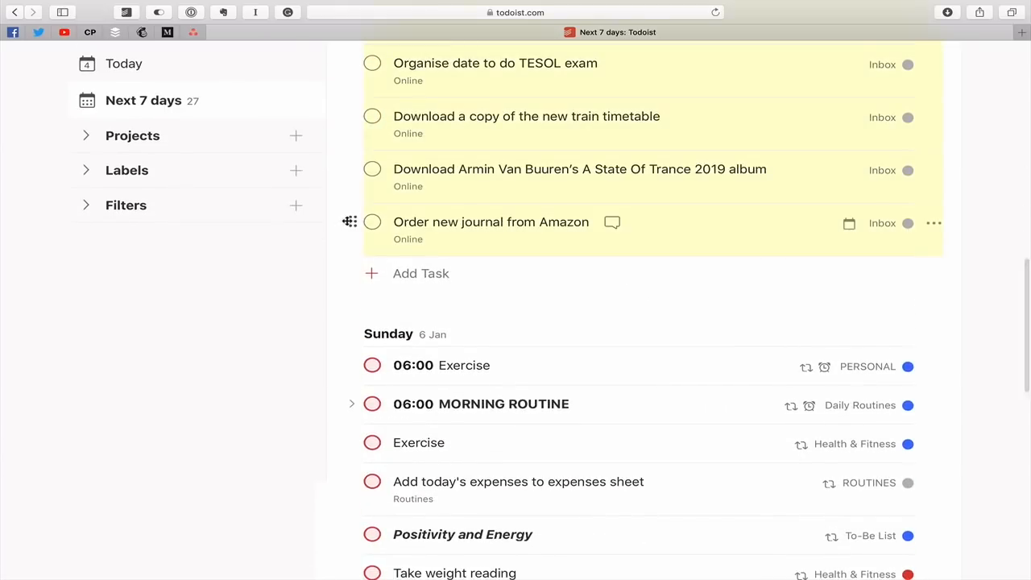
scroll(350, 221, "up", 10)
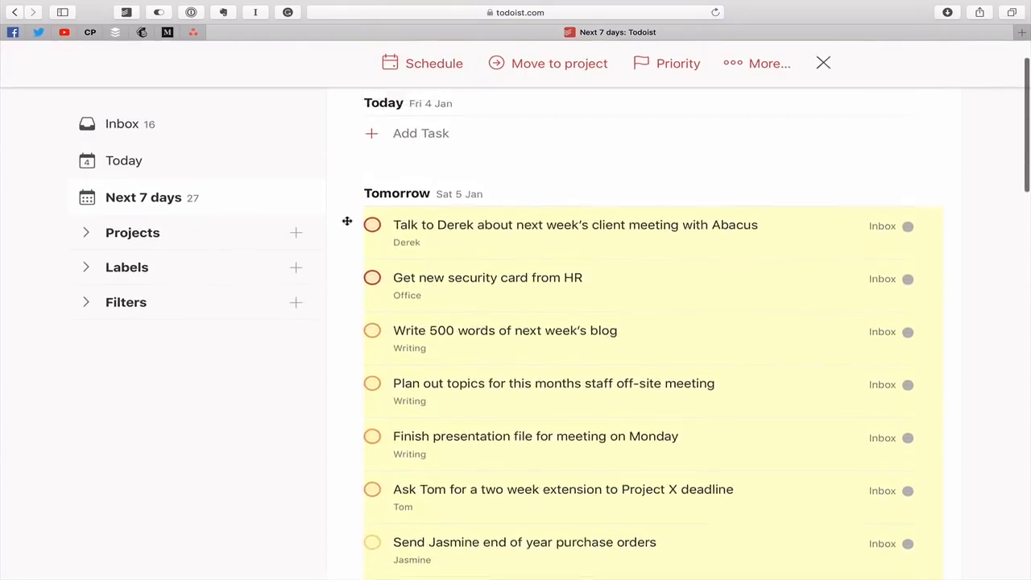
scroll(348, 221, "up", 1)
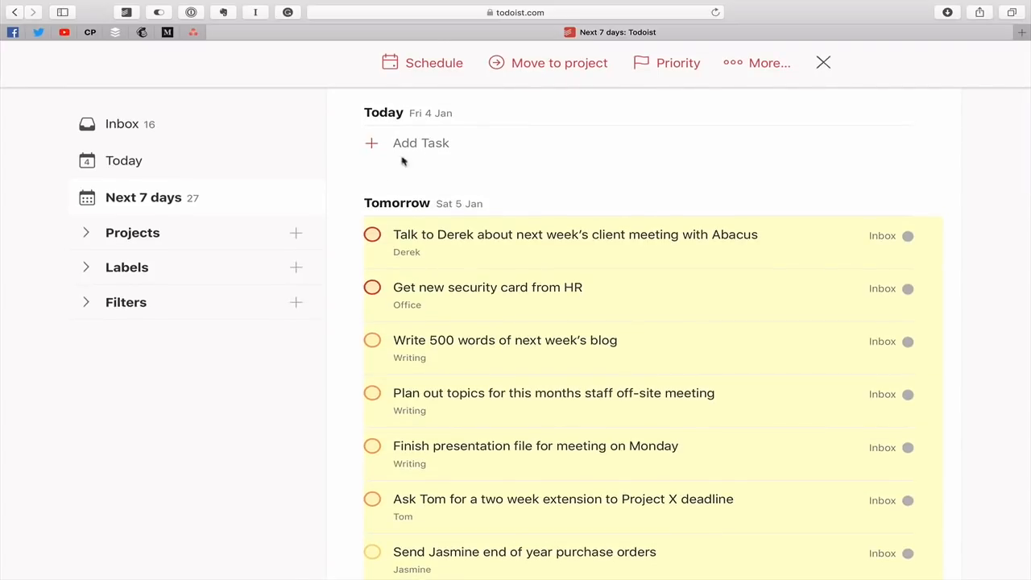
left_click(433, 63)
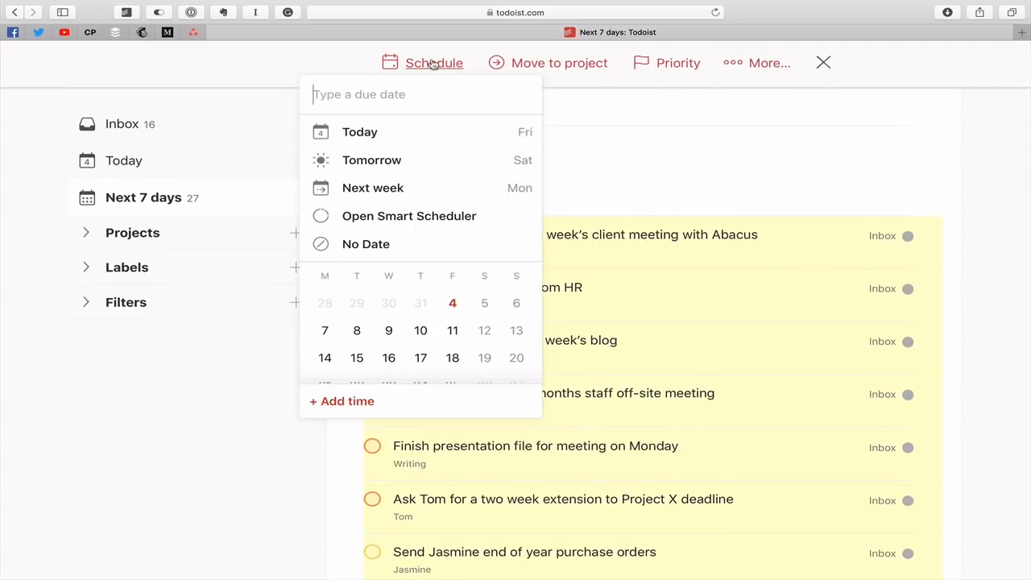
left_click(368, 133)
Open the Today view and look through its tasks in priority order
left_click(121, 166)
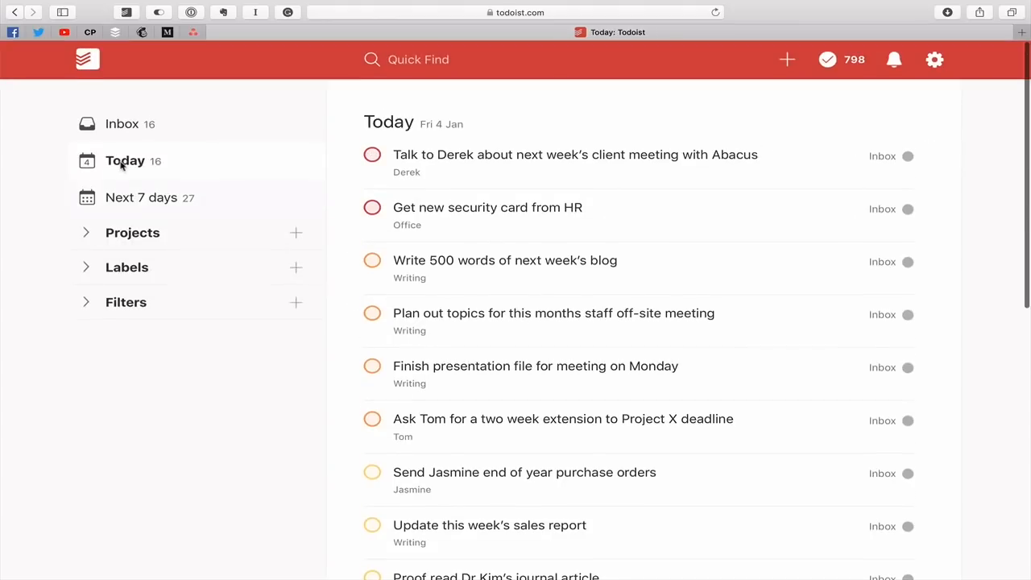
scroll(703, 334, "down", 1)
scroll(702, 334, "up", 1)
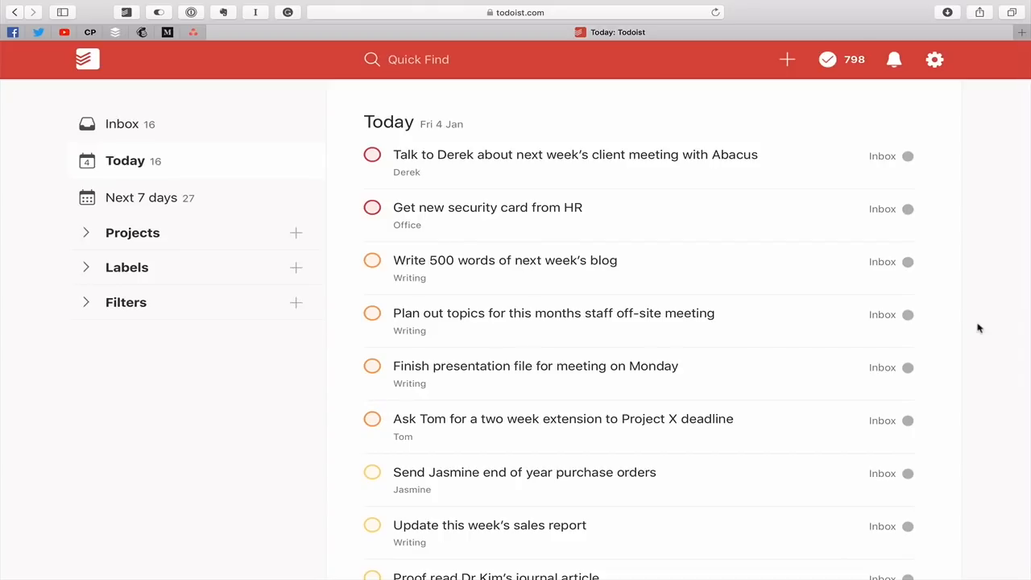
scroll(979, 328, "down", 10)
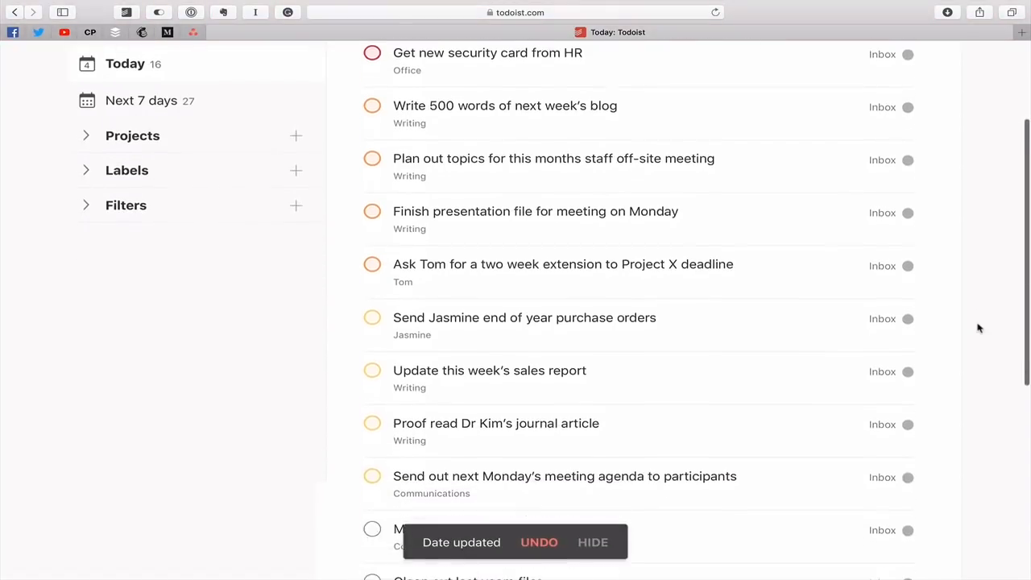
scroll(979, 328, "up", 10)
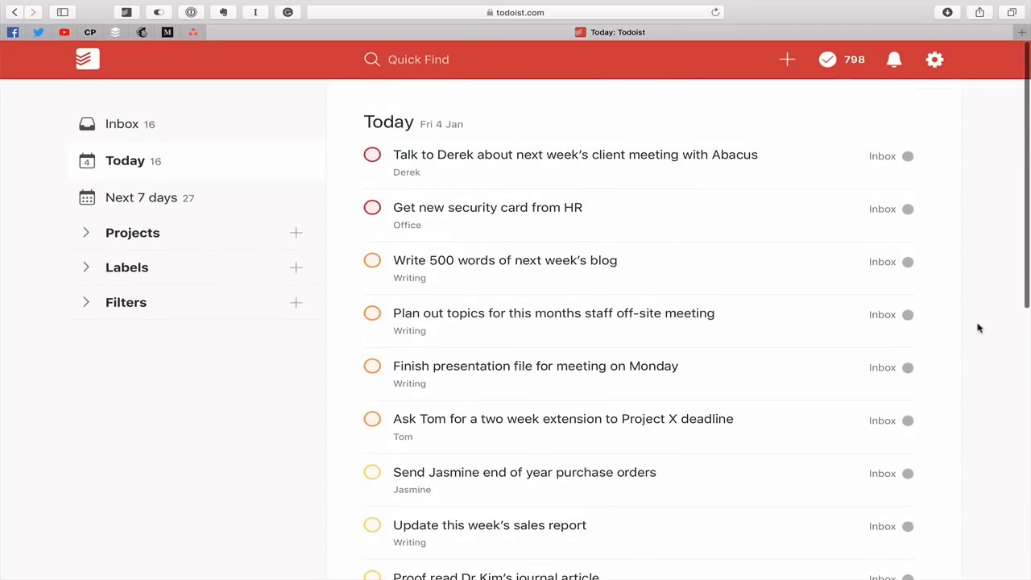
scroll(979, 328, "down", 6)
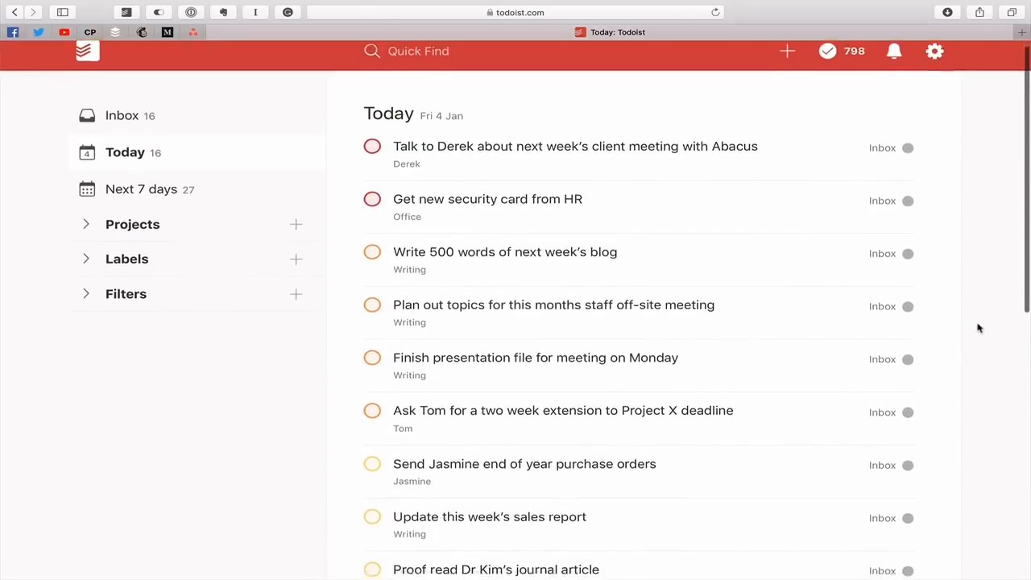
scroll(979, 328, "up", 6)
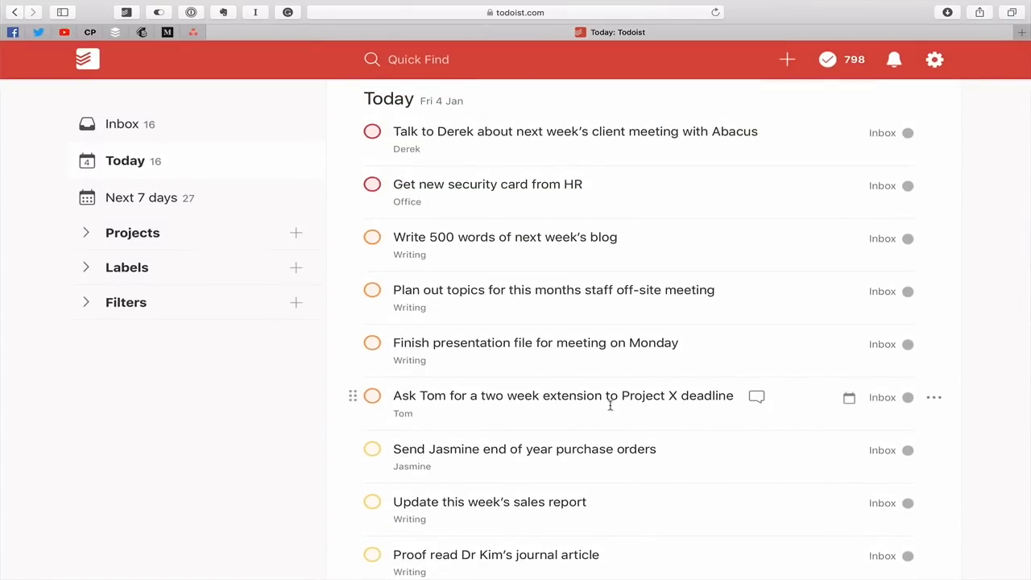
Expand the filters and inspect the query of the OBJECTIVES filter, saving it as is
left_click(87, 311)
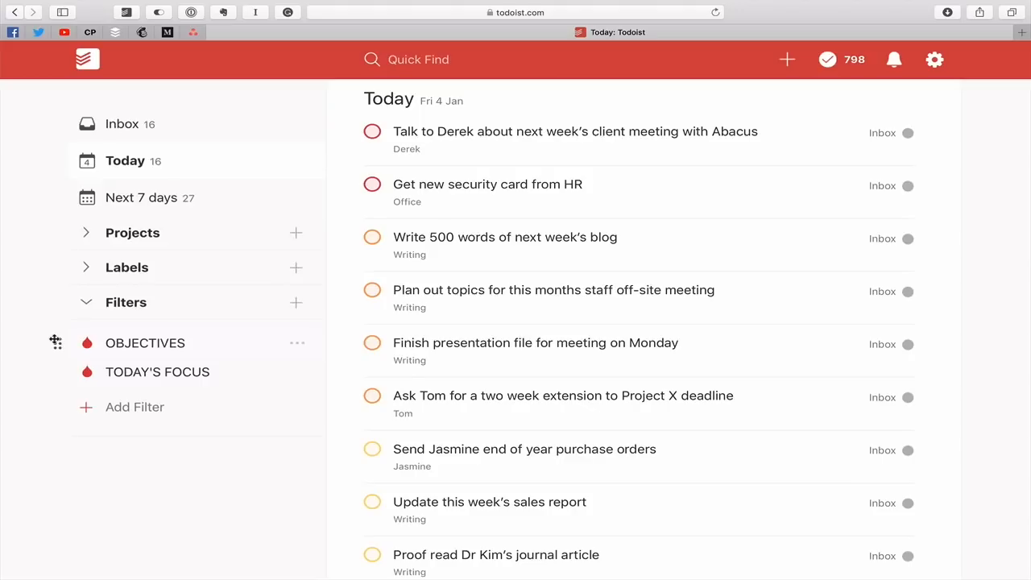
left_click(298, 344)
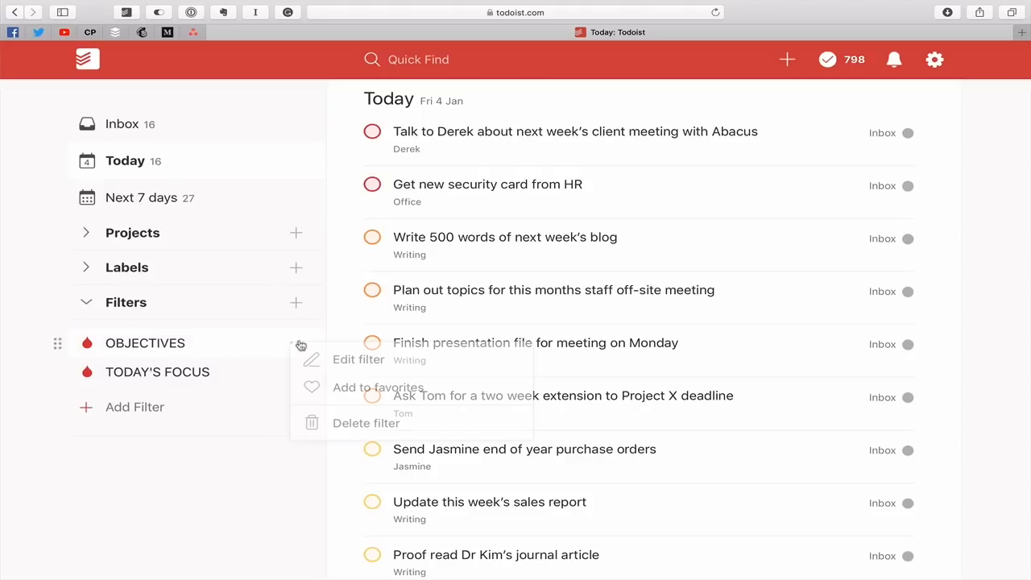
left_click(325, 367)
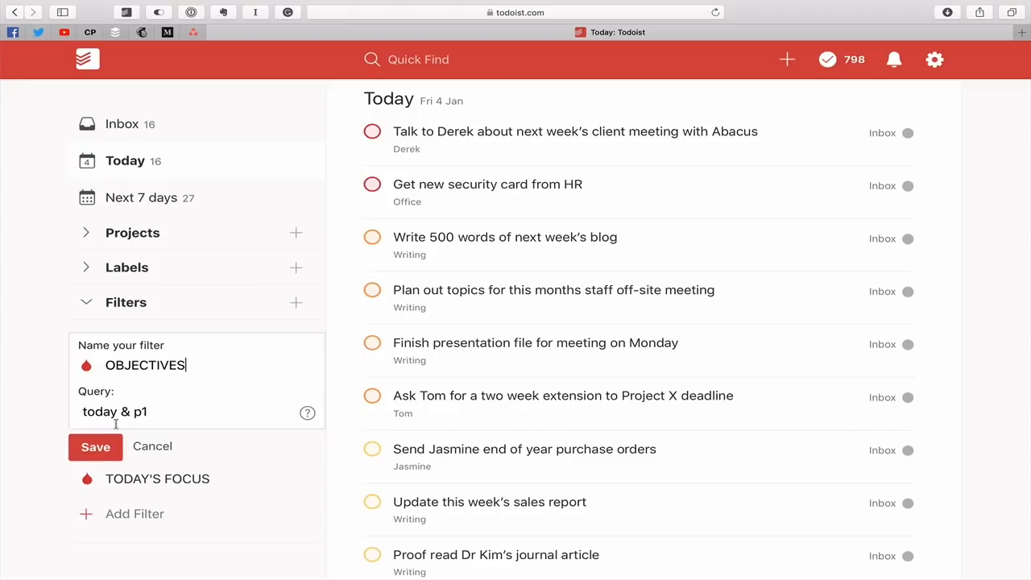
left_click(89, 446)
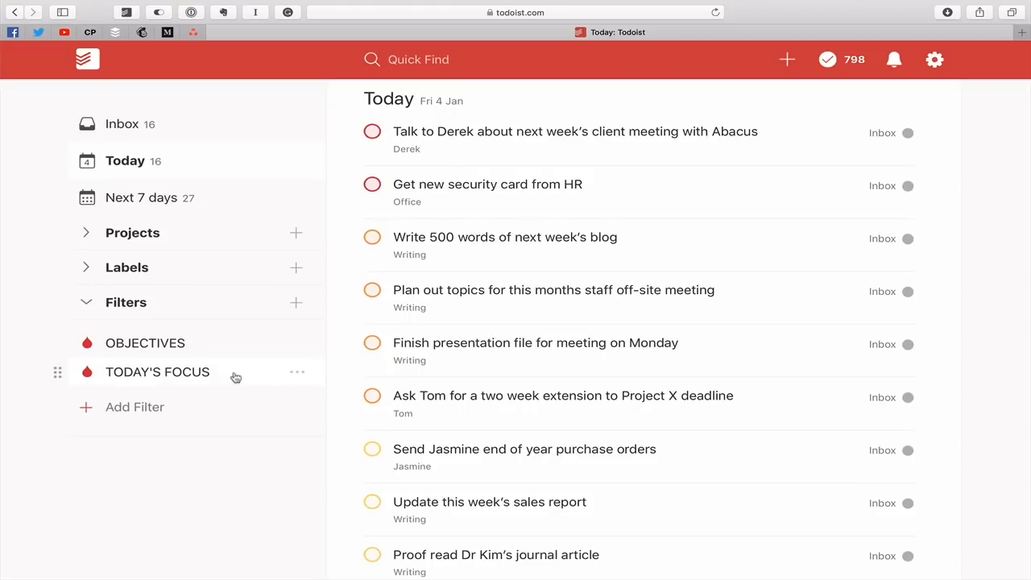
Inspect the query of the TODAY'S FOCUS filter and save it as is
left_click(297, 373)
left_click(353, 388)
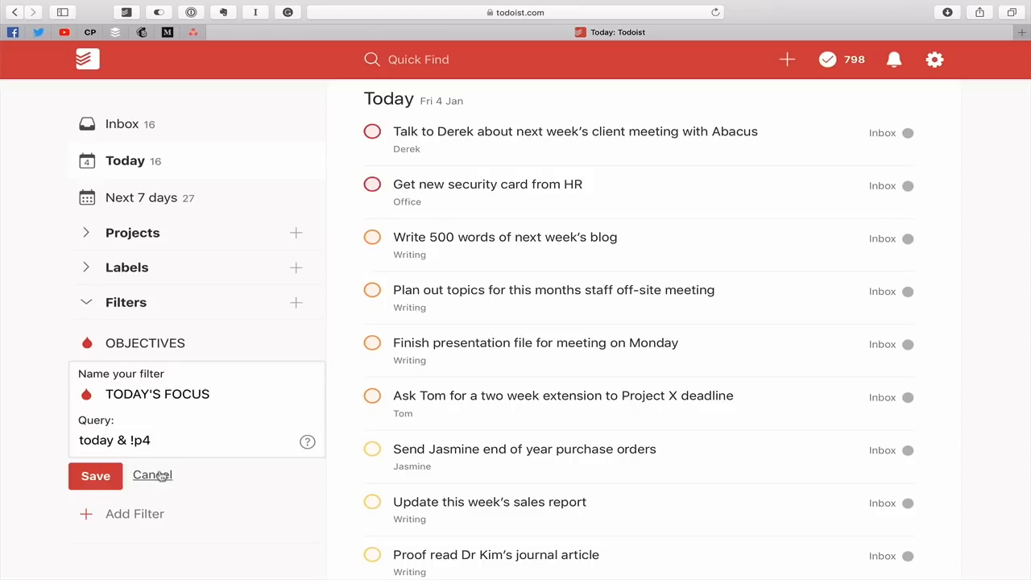
left_click(95, 476)
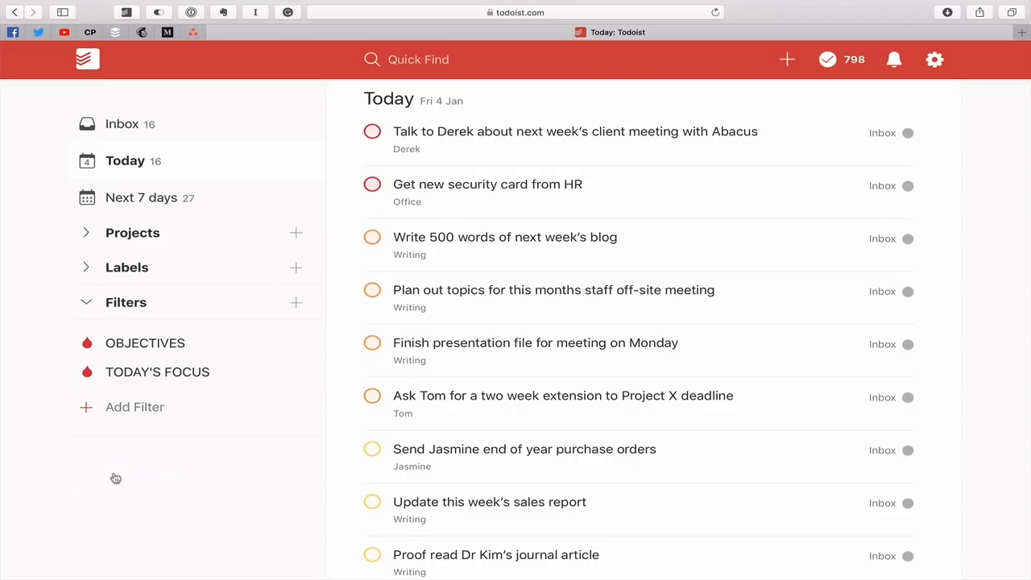
View the tasks in the OBJECTIVES filter and in the TODAY'S FOCUS filter
left_click(142, 344)
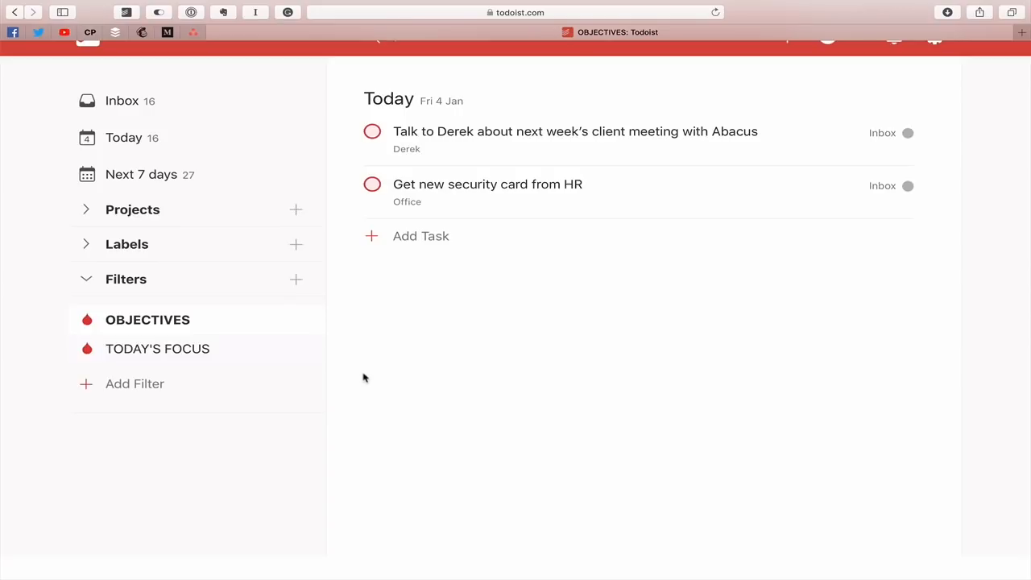
left_click(189, 349)
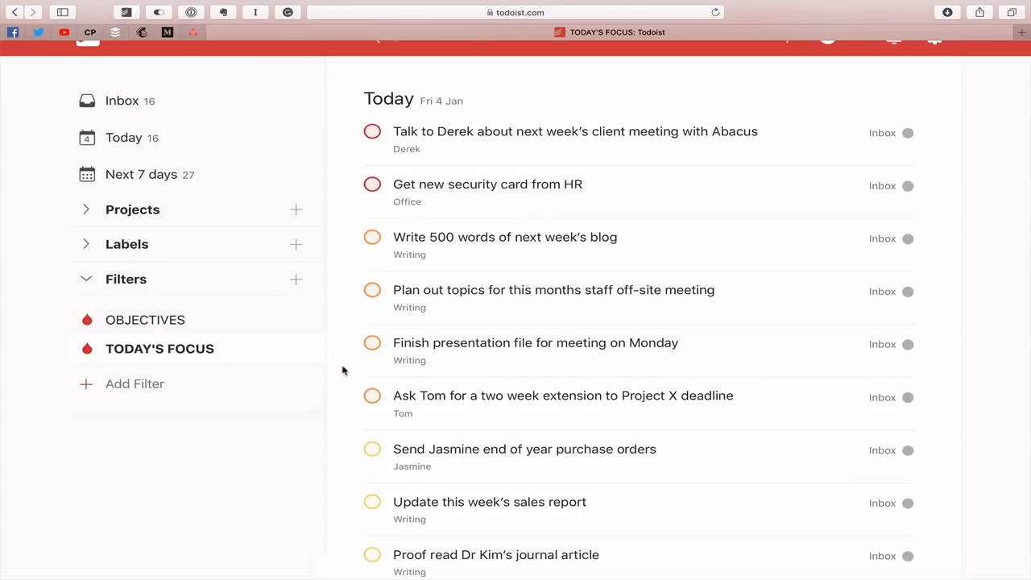
key("super+minus")
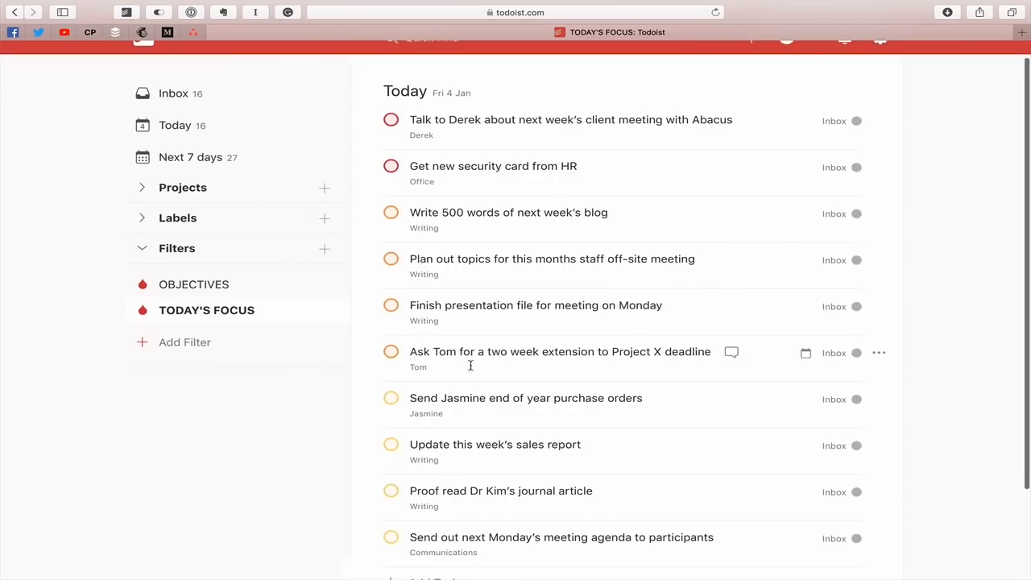
scroll(472, 365, "down", 1)
scroll(471, 365, "up", 2)
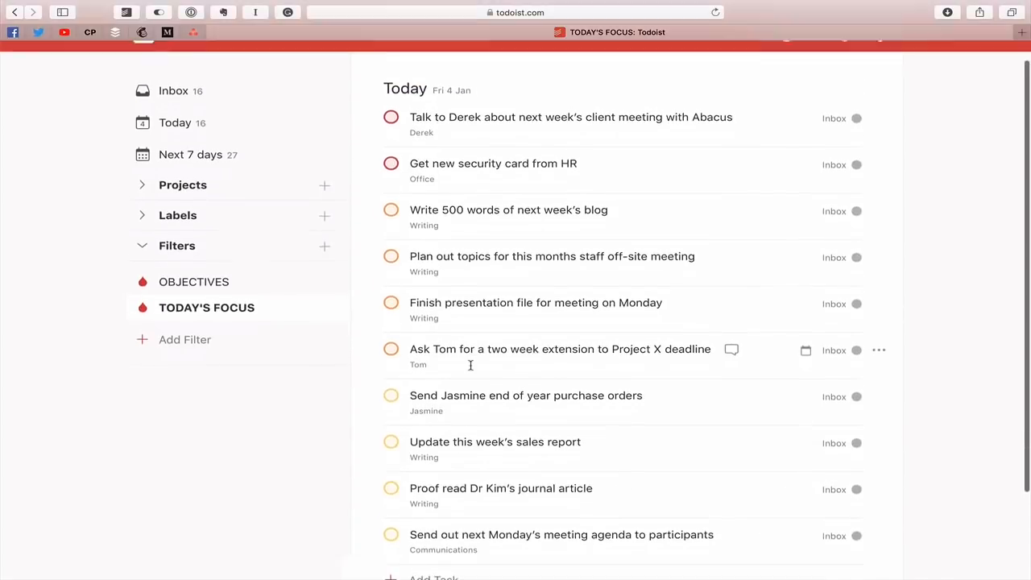
scroll(471, 365, "down", 1)
scroll(472, 365, "up", 2)
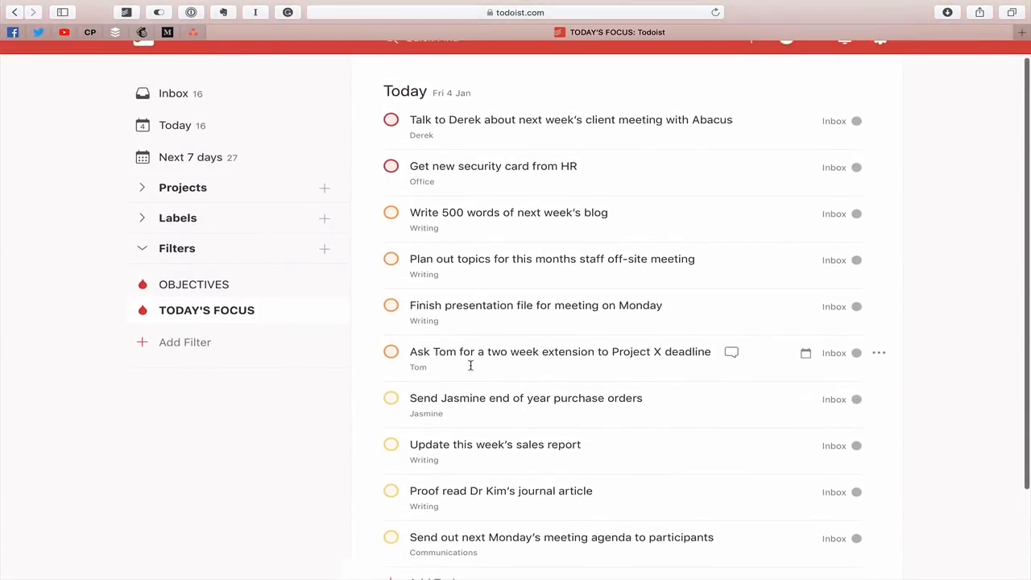
scroll(471, 363, "down", 3)
scroll(471, 363, "up", 4)
scroll(477, 402, "down", 2)
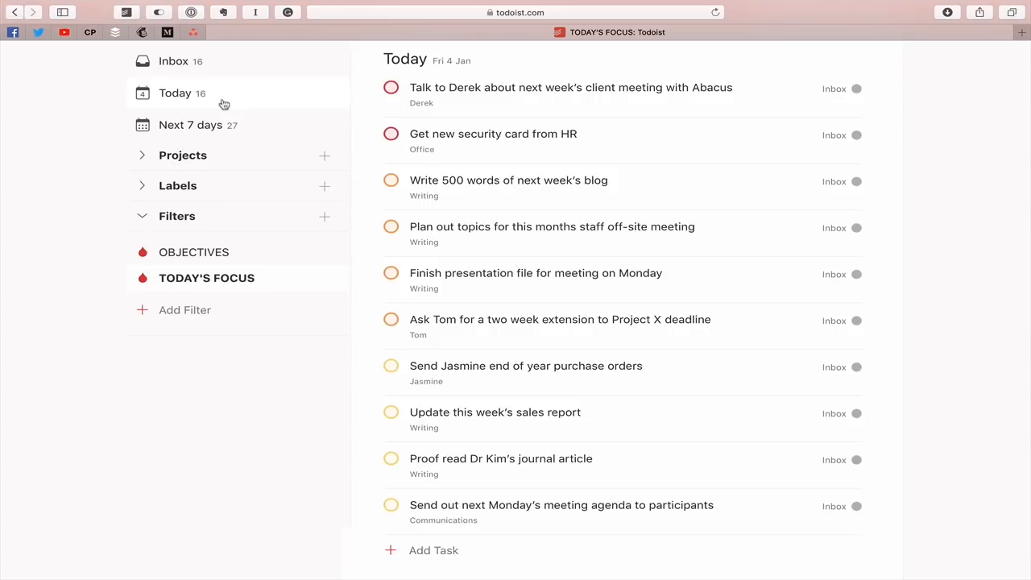
Reschedule the task "Clean out last years files" in the Today view to tomorrow
left_click(172, 95)
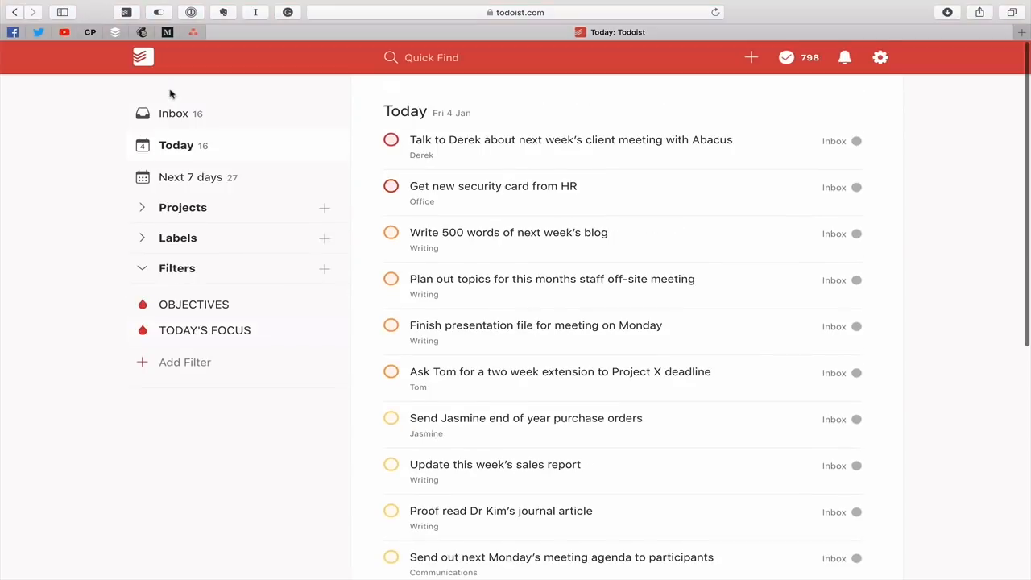
scroll(460, 306, "down", 5)
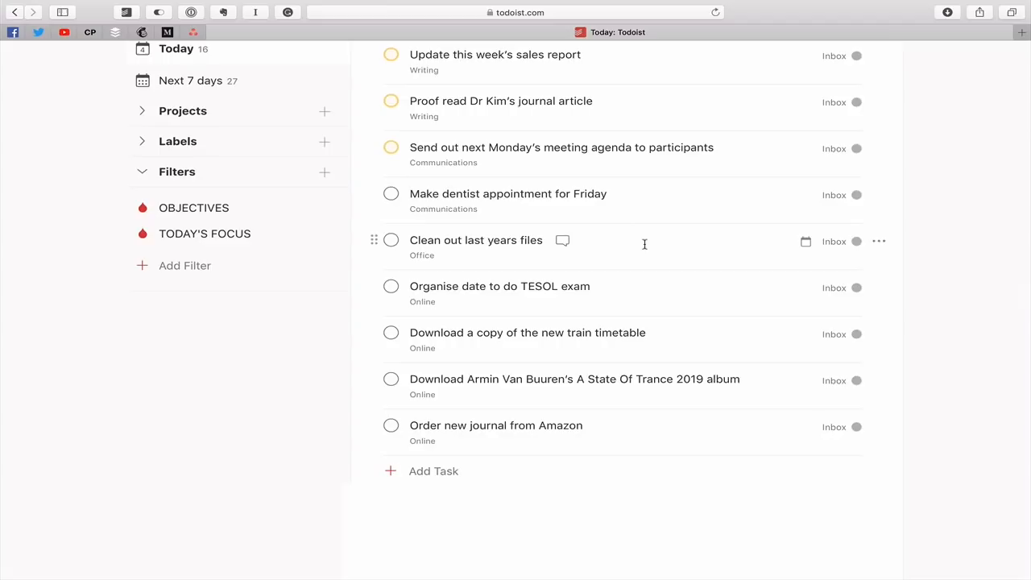
left_click(878, 241)
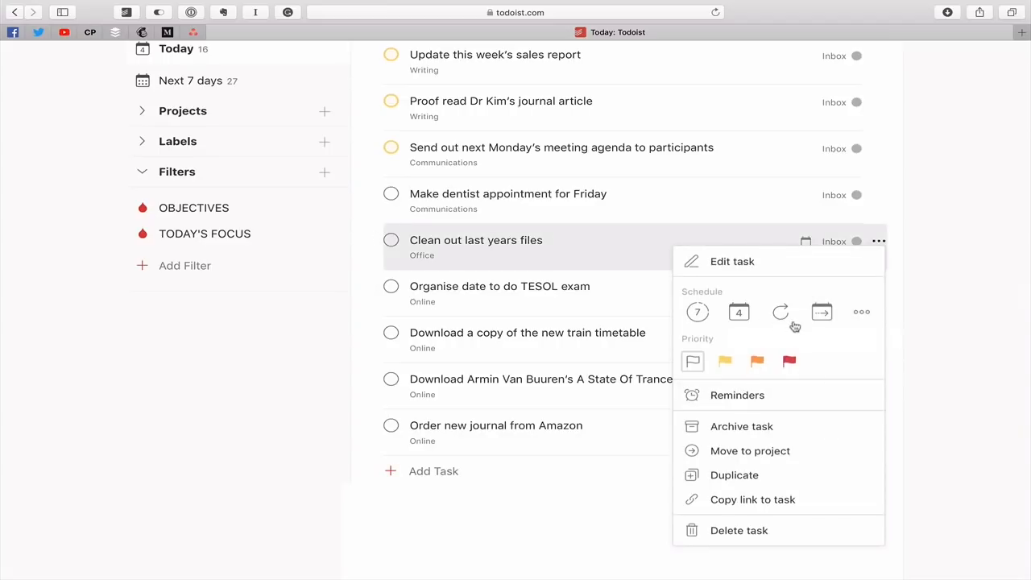
left_click(906, 247)
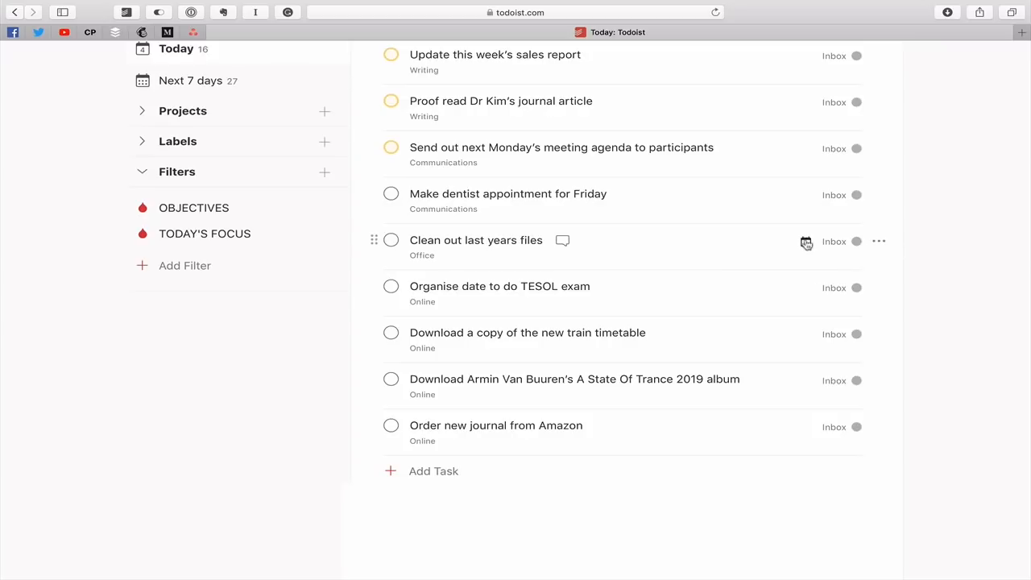
left_click(805, 245)
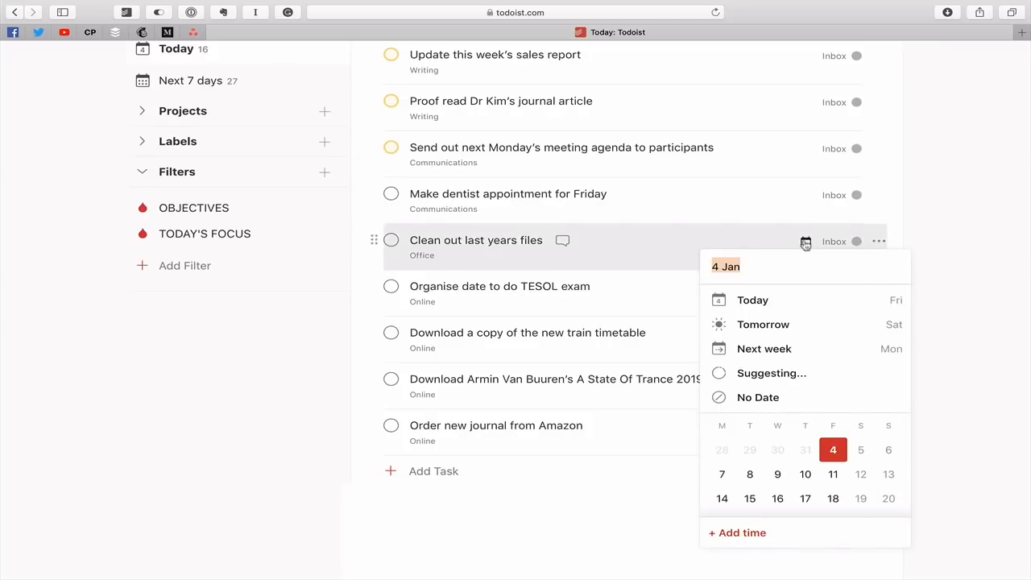
left_click(782, 324)
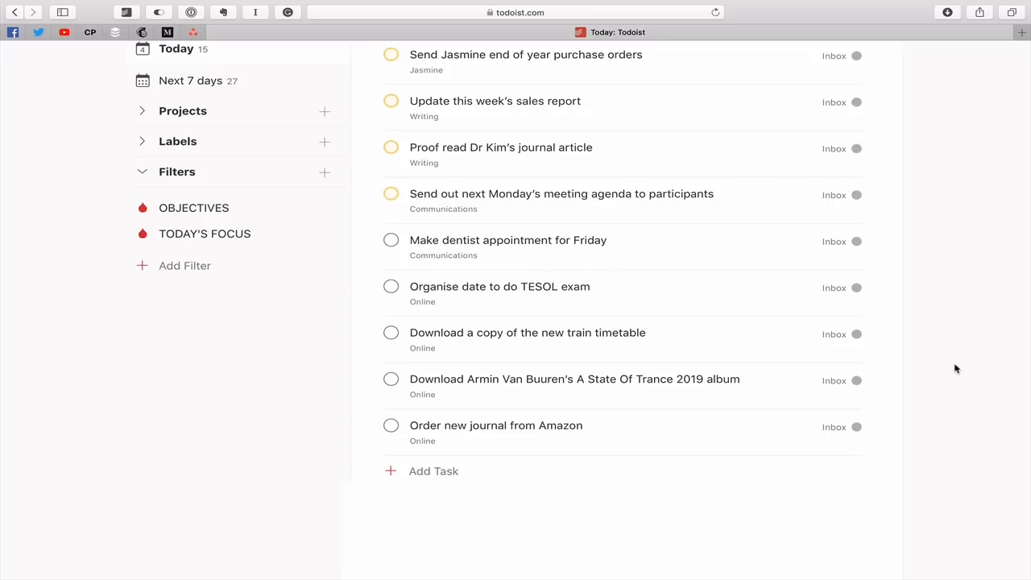
scroll(957, 369, "up", 10)
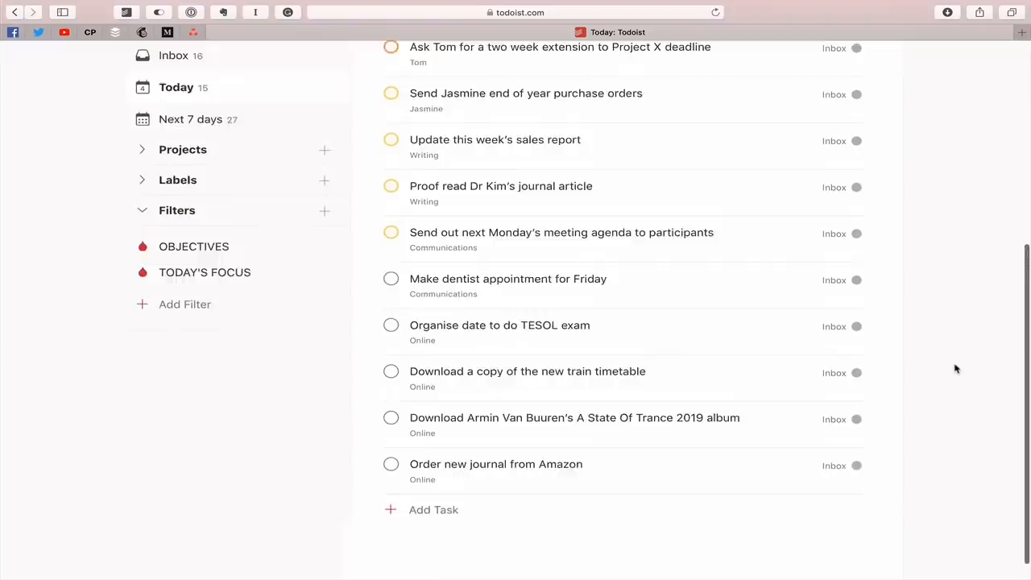